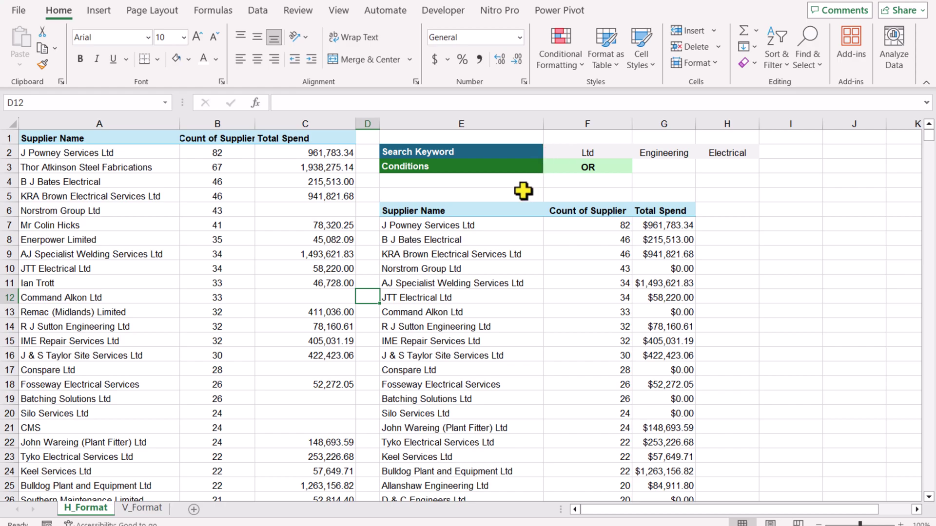
# Set the search condition in F3 to AND and clear the Engineering keyword from G2
pyautogui.click(572, 167)
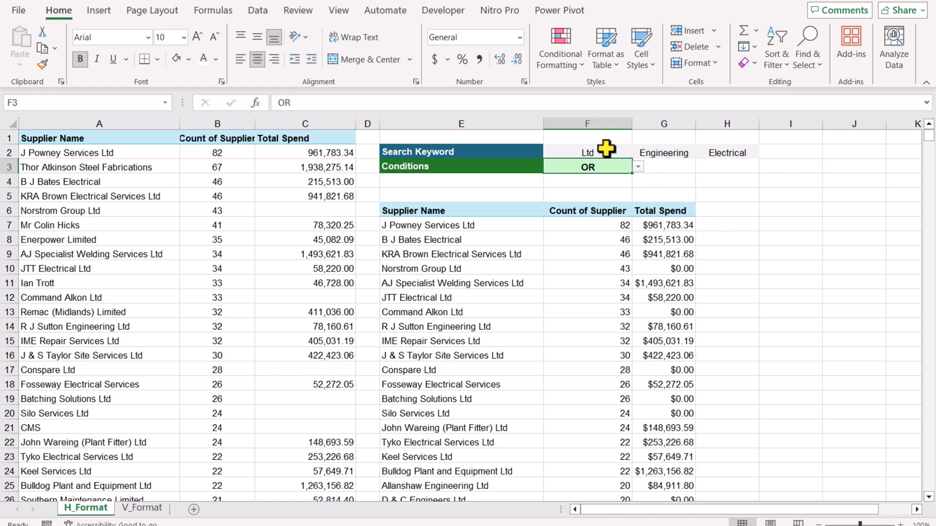
pyautogui.click(637, 167)
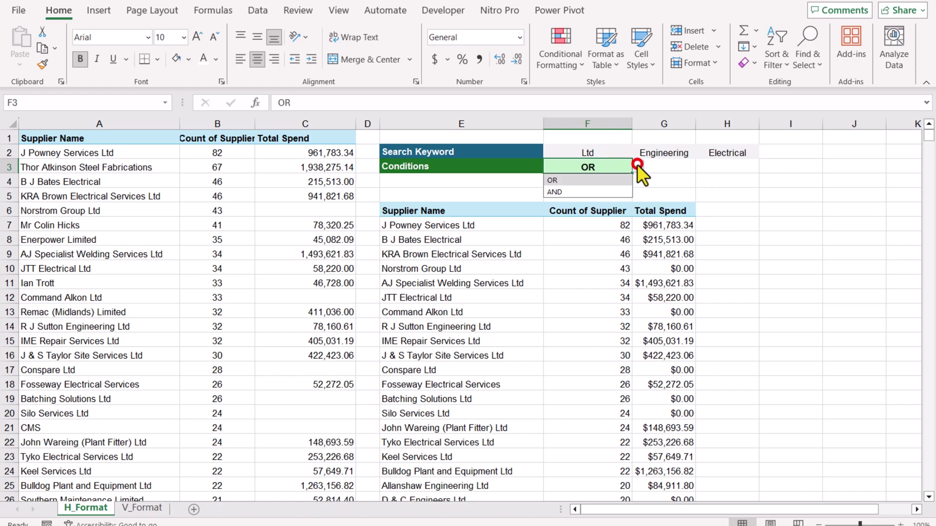
pyautogui.click(604, 192)
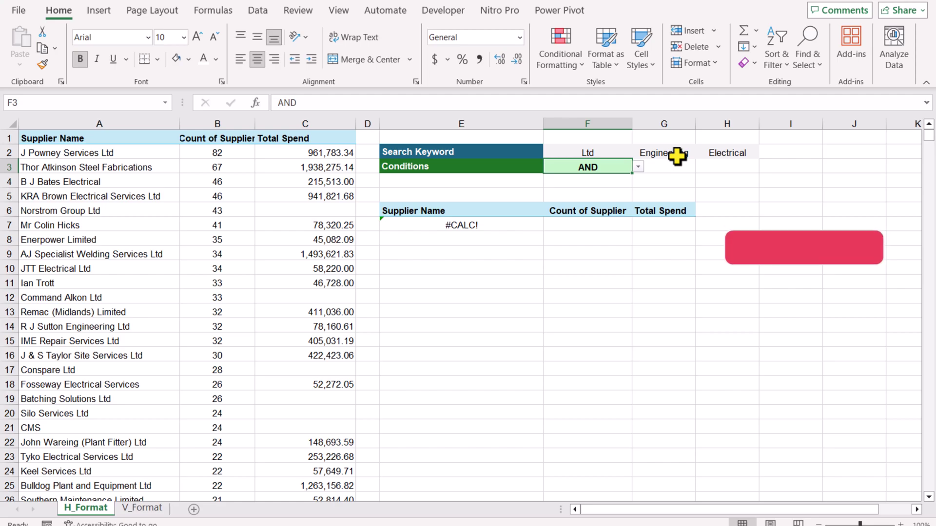
pyautogui.click(676, 156)
pyautogui.press('Delete')
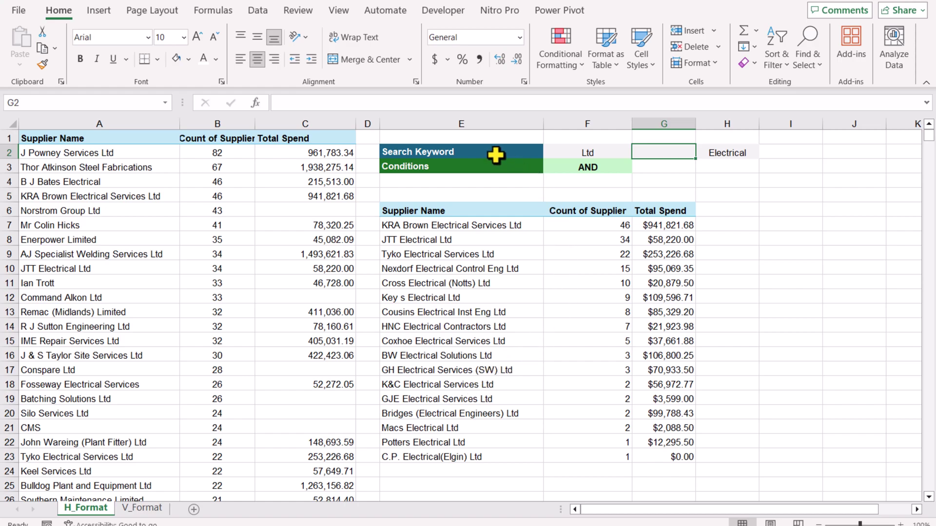
# Compare the horizontal keyword row E2:H2 with the vertical keyword list I2:I5 on the V_Format sheet, and return to H_Format
pyautogui.moveTo(491, 151); pyautogui.dragTo(711, 156)
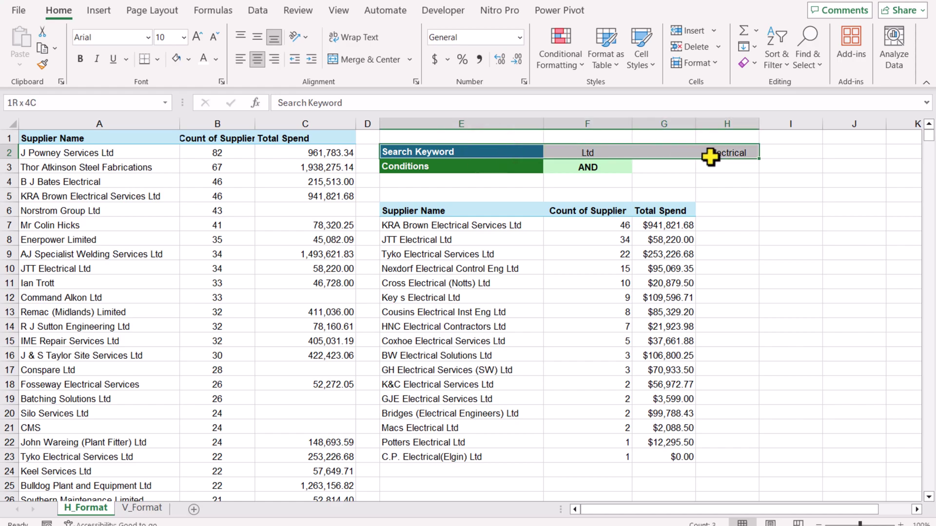
pyautogui.click(146, 508)
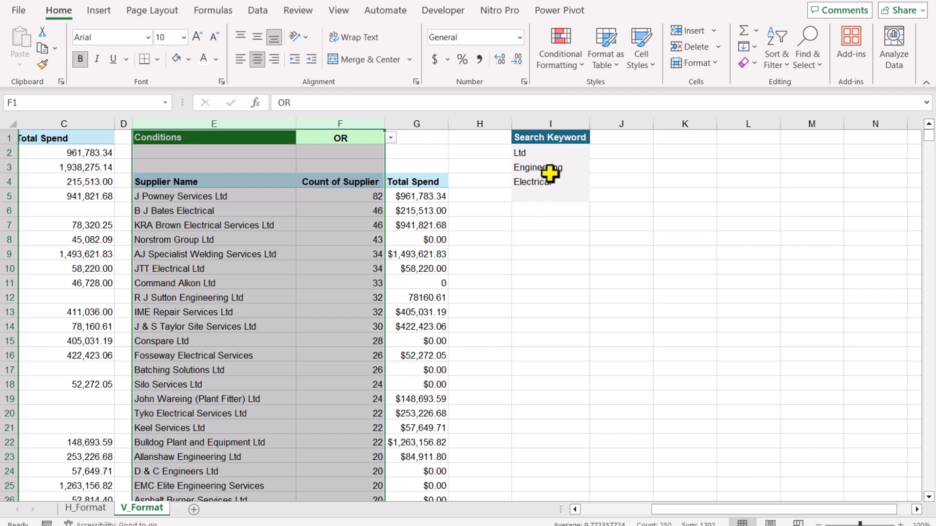
pyautogui.moveTo(539, 153); pyautogui.dragTo(546, 195)
pyautogui.click(93, 509)
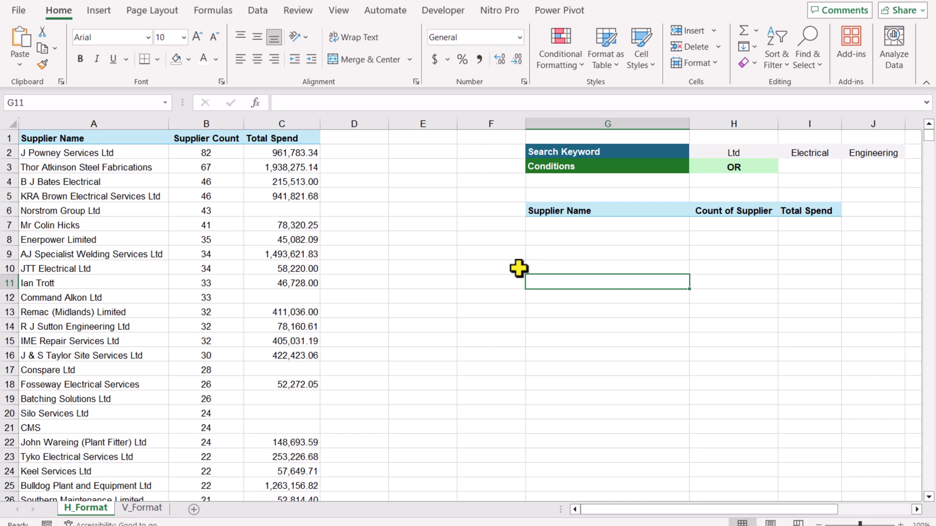
# Enter =SEARCH(H2:J2,A2:A1580) in D2 to look for every keyword in the supplier names, and check the spilled results in D5:E5
pyautogui.click(354, 155)
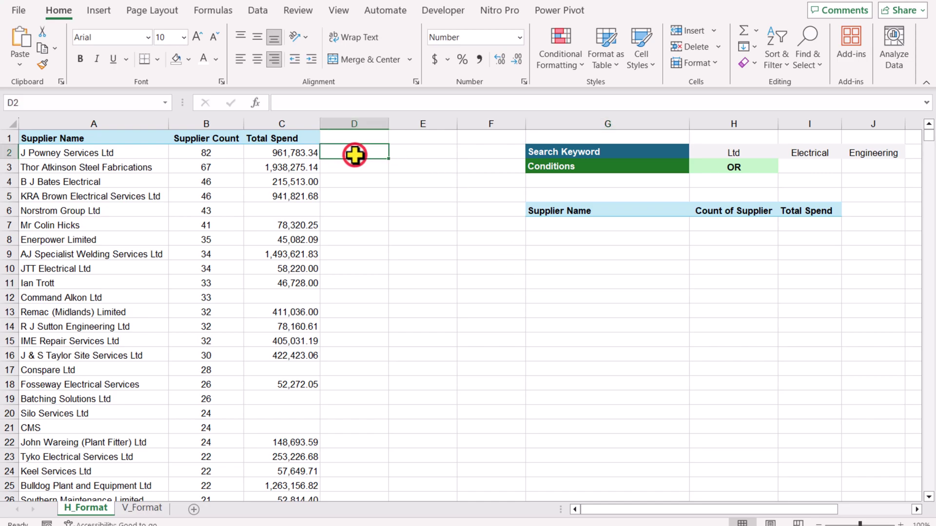
pyautogui.write('=searc')
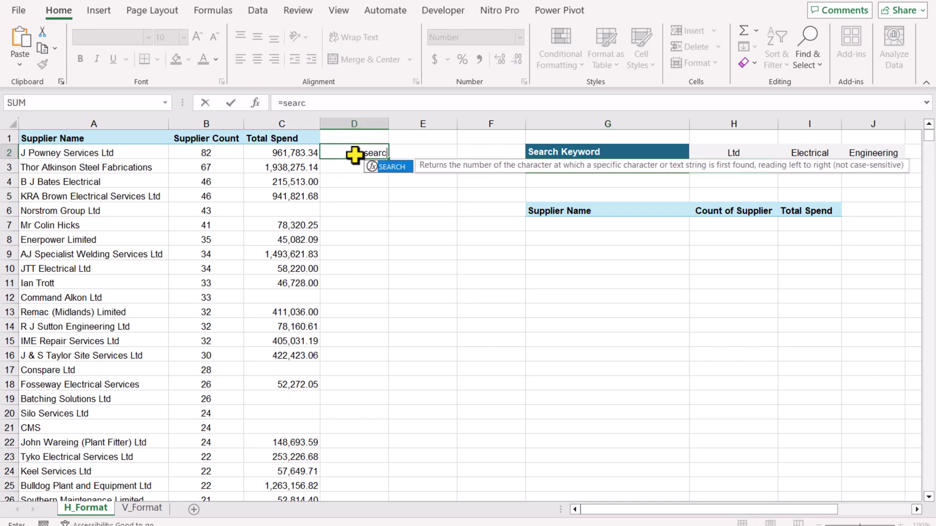
pyautogui.write('h(')
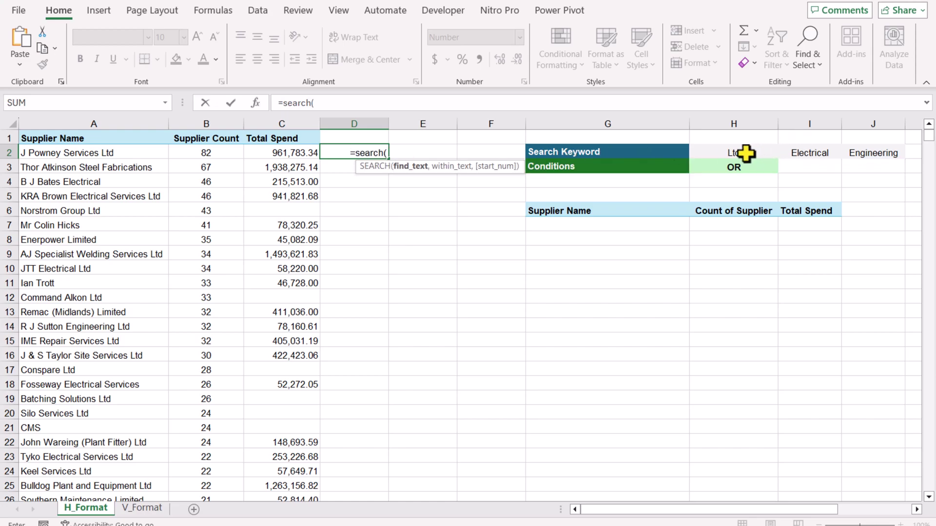
pyautogui.moveTo(742, 151); pyautogui.dragTo(849, 153)
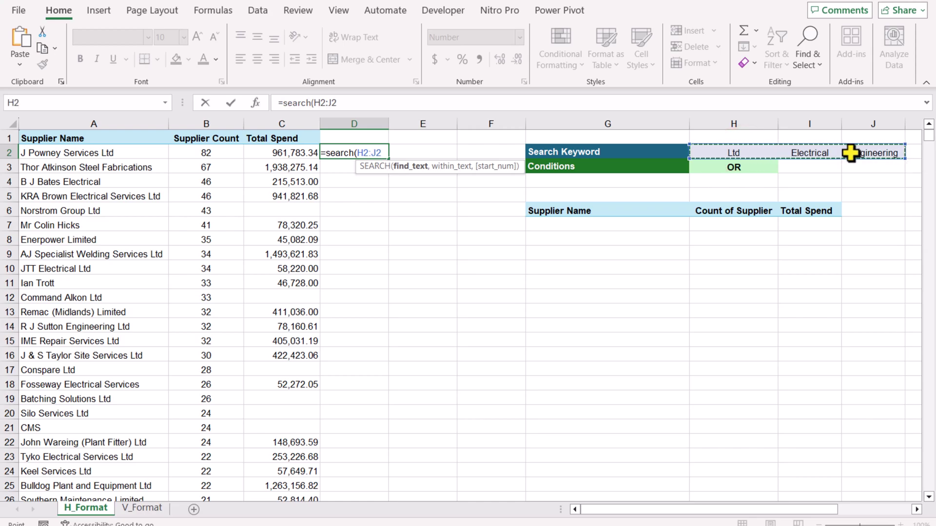
pyautogui.write(',')
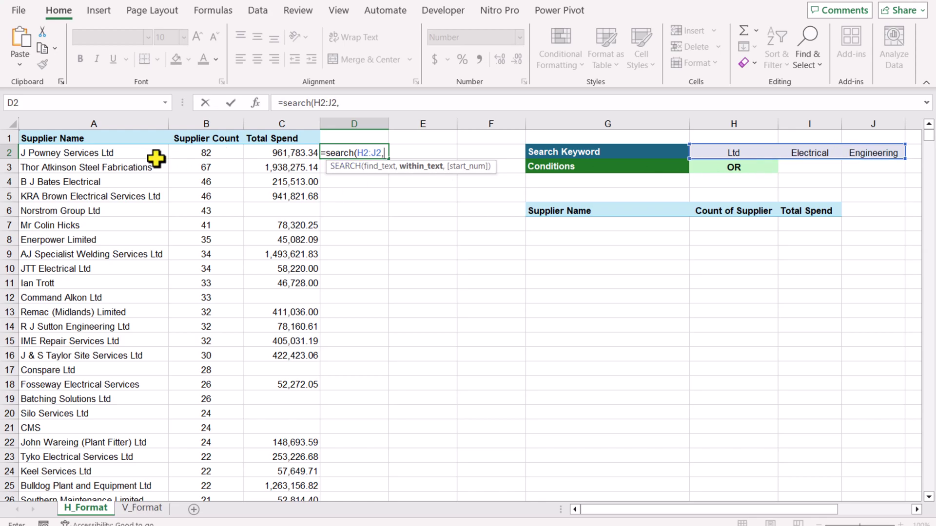
pyautogui.click(124, 154)
pyautogui.hotkey('ctrl', 'shift', 'Down')
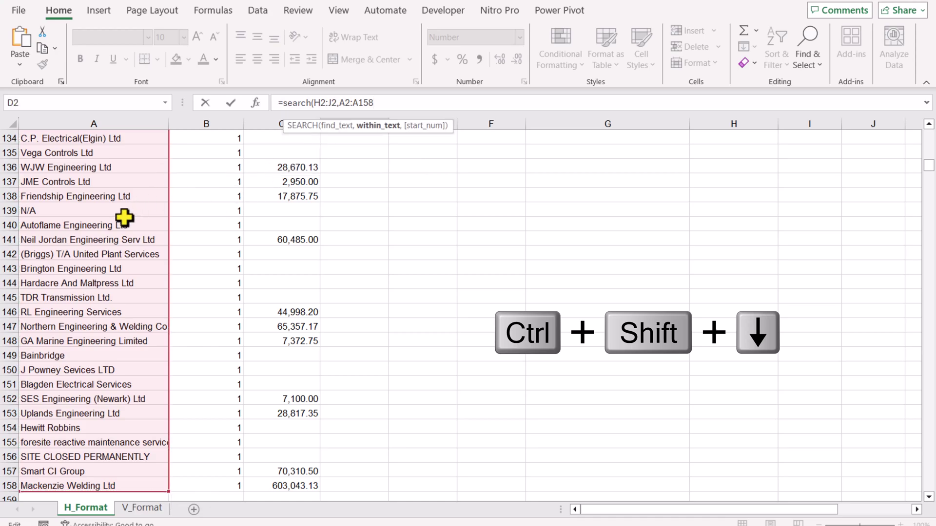
pyautogui.write('0')
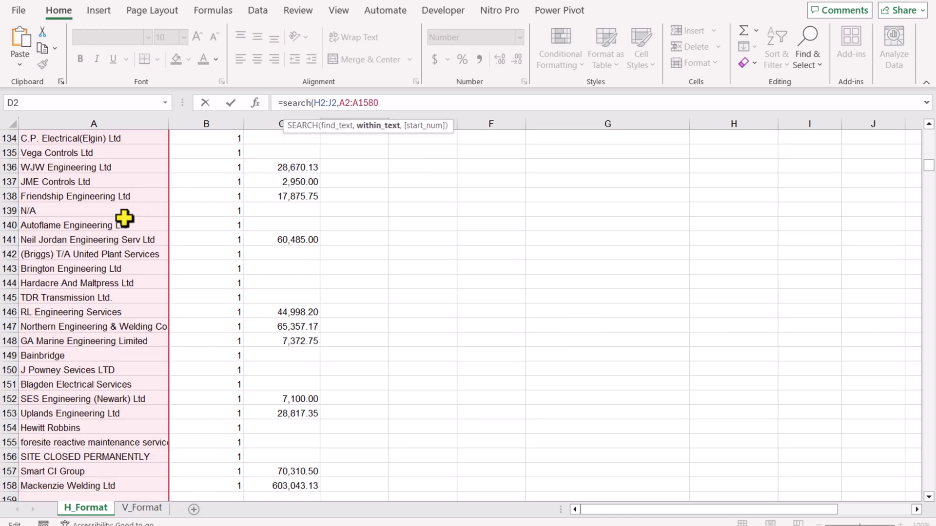
pyautogui.press('Return')
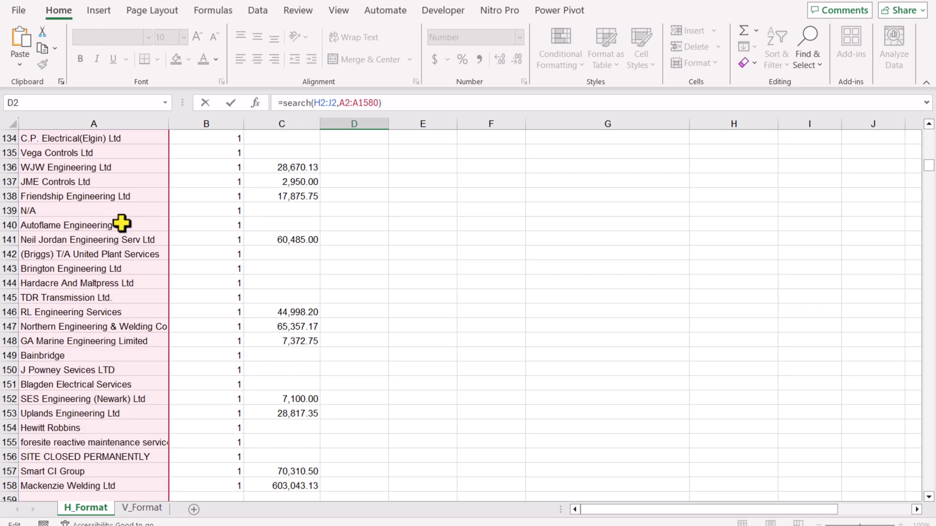
pyautogui.scroll(1, 379, 205)
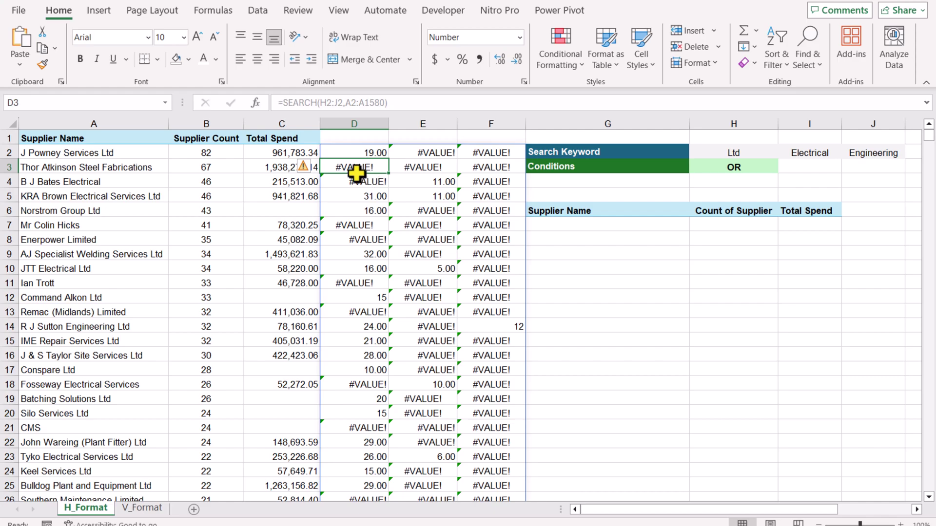
pyautogui.moveTo(308, 169)
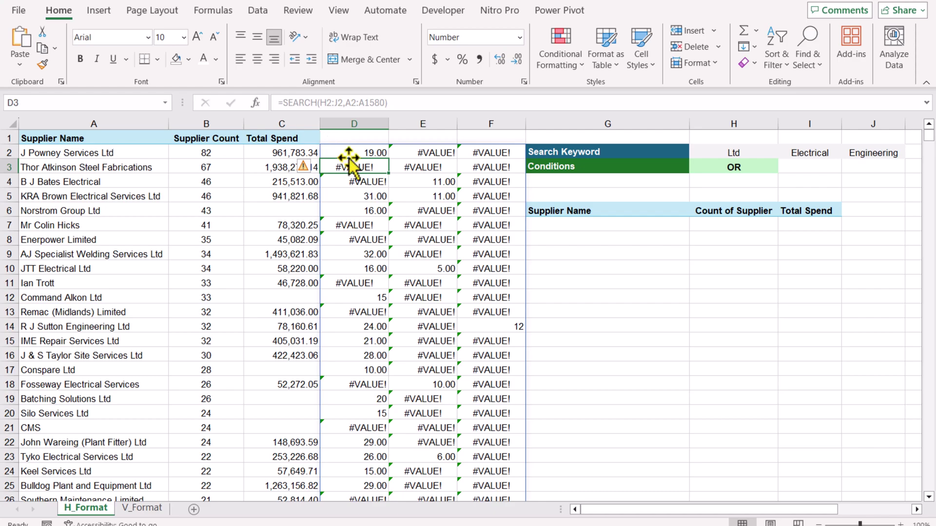
pyautogui.moveTo(361, 198); pyautogui.dragTo(438, 198)
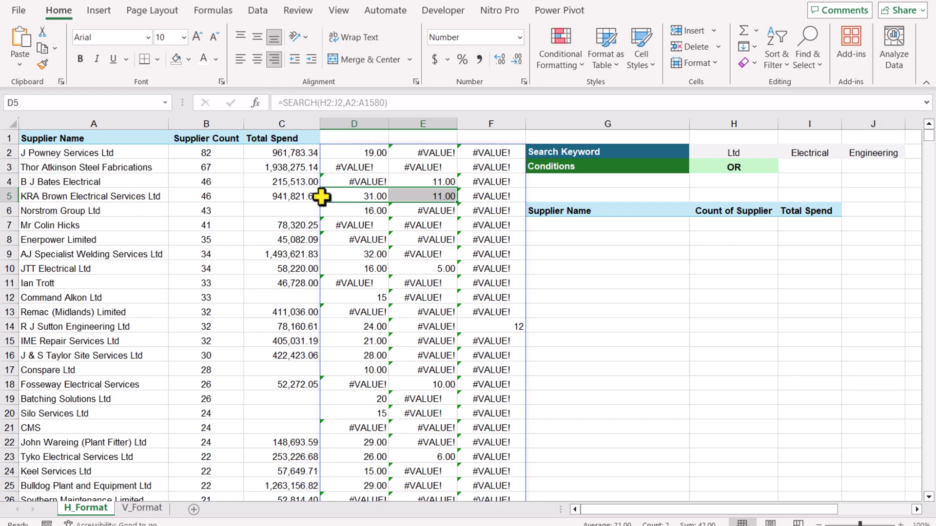
# Wrap the SEARCH formula in D2 in IFERROR so that errors return 0
pyautogui.click(356, 153)
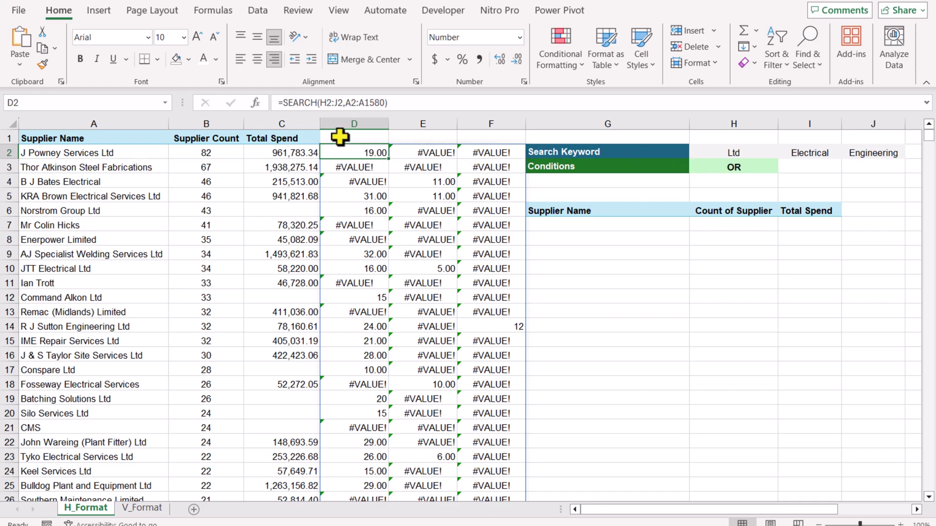
pyautogui.click(284, 103)
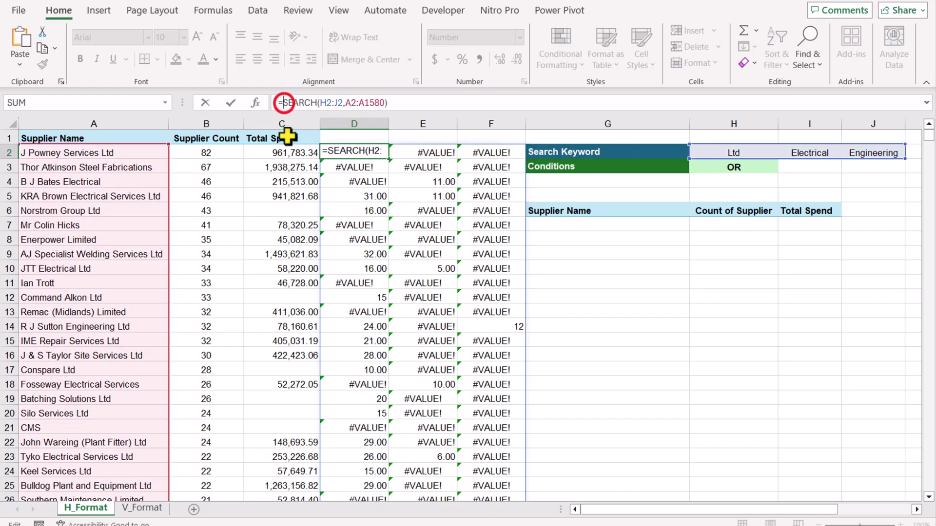
pyautogui.write('iferror')
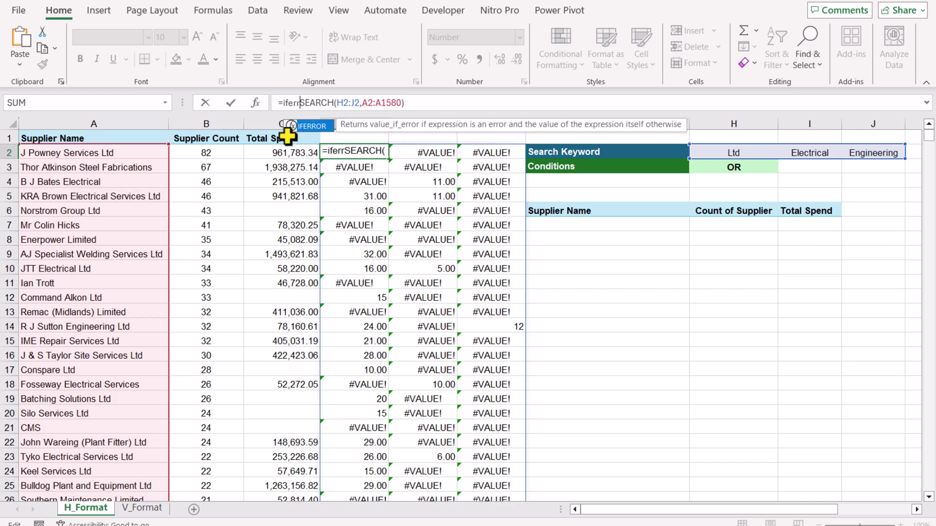
pyautogui.write('(')
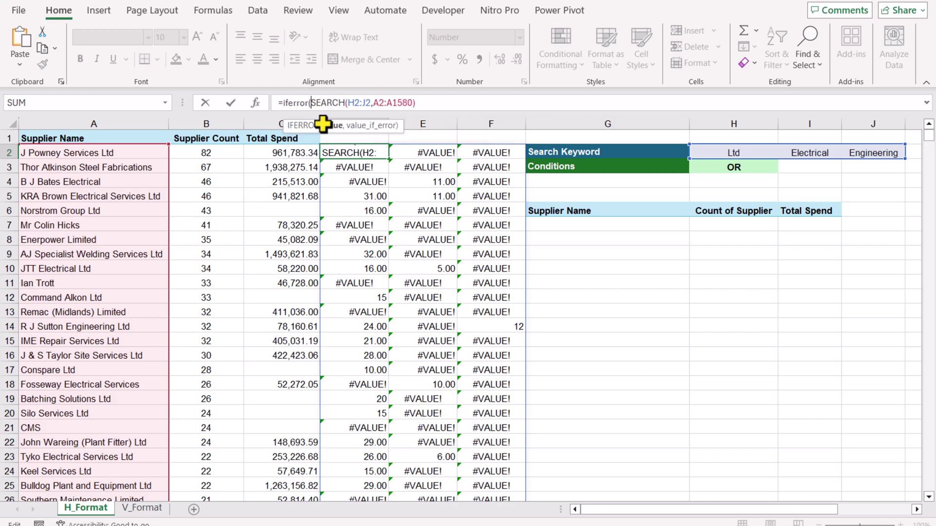
pyautogui.moveTo(309, 103); pyautogui.dragTo(417, 102)
pyautogui.click(419, 102)
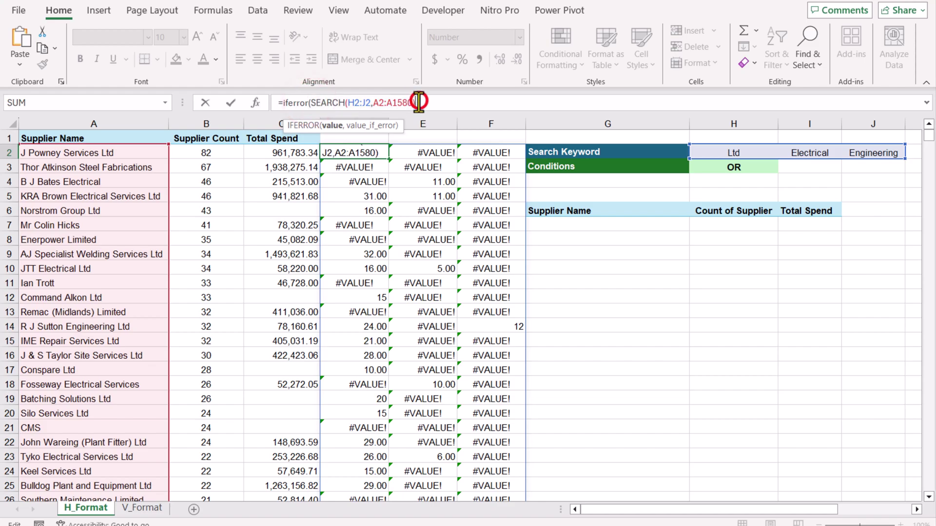
pyautogui.write(',')
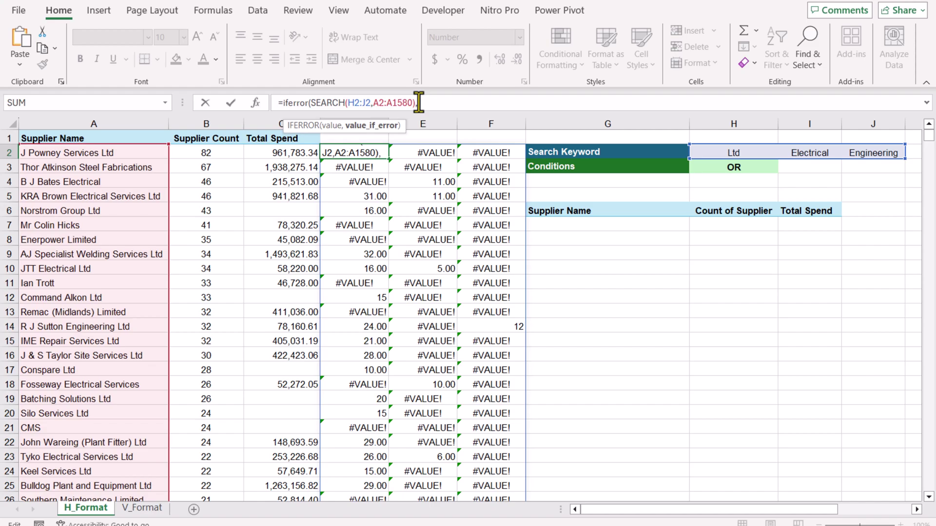
pyautogui.write('0)')
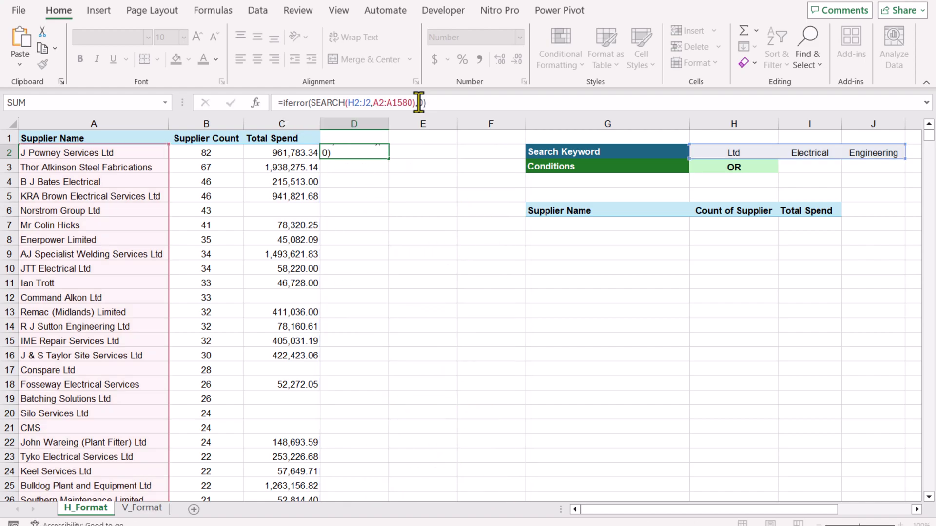
pyautogui.press('Return')
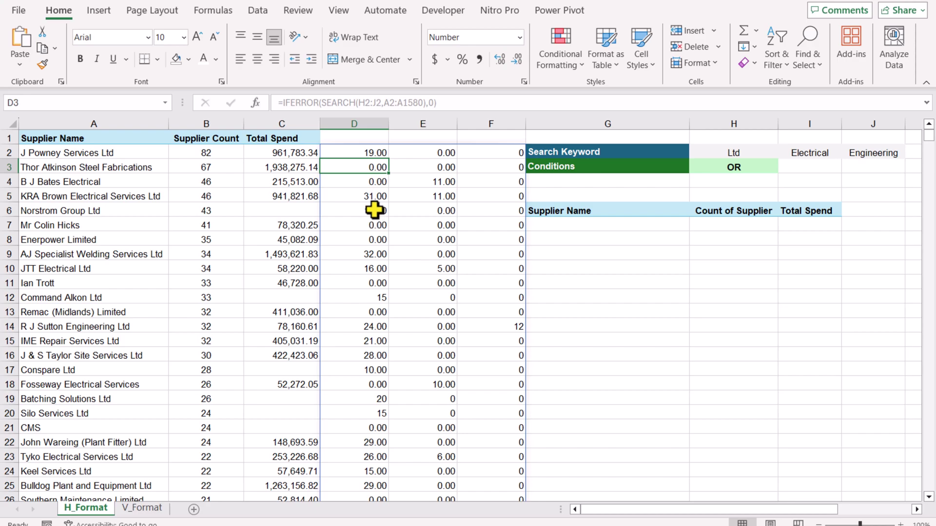
# Try wrapping the IFERROR formula in D2 in SUM and undo that edit
pyautogui.click(359, 152)
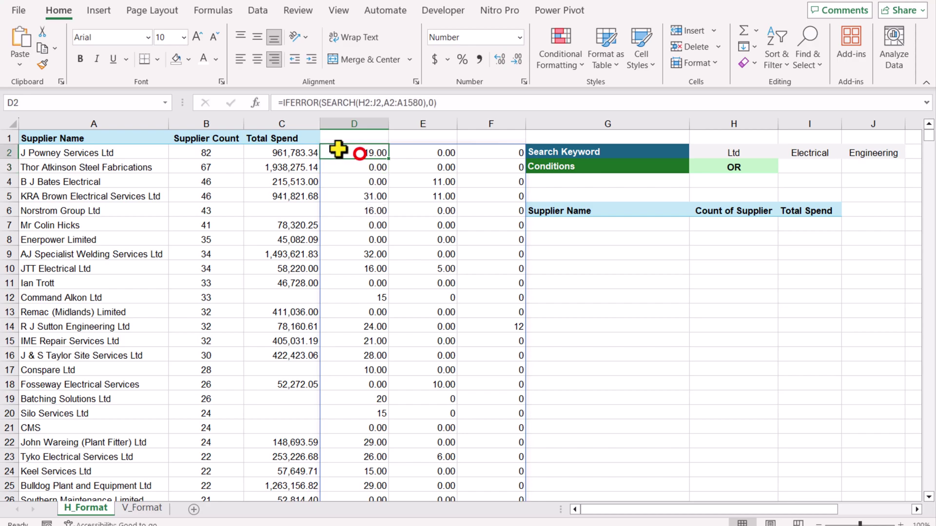
pyautogui.click(281, 103)
pyautogui.write('sum(')
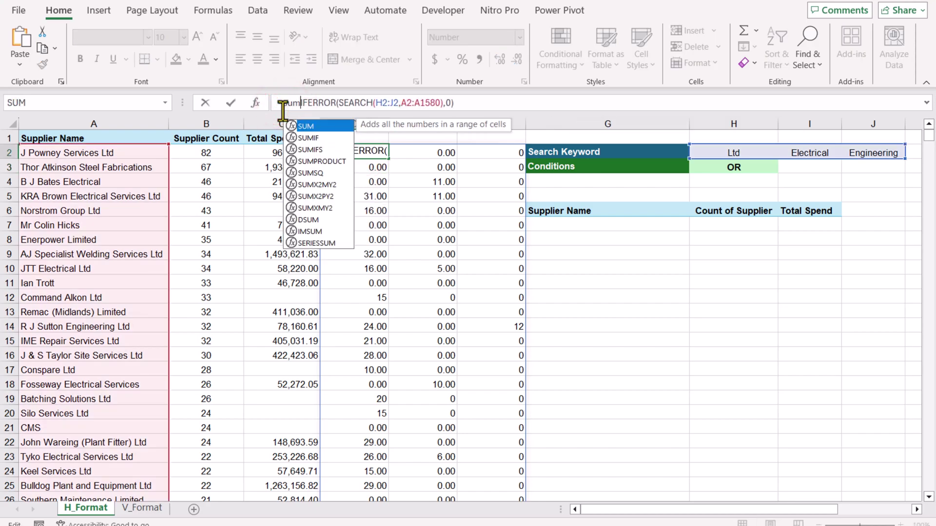
pyautogui.click(483, 103)
pyautogui.write(')')
pyautogui.press('Return')
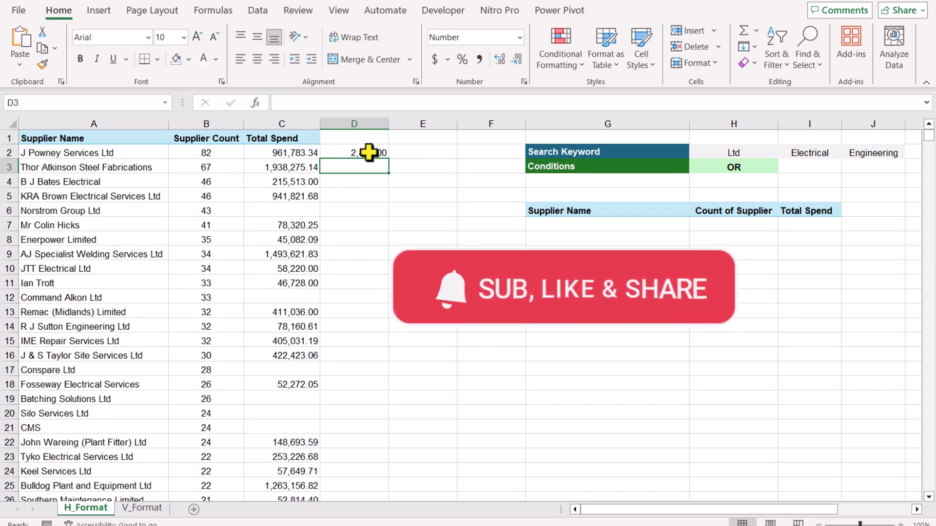
pyautogui.hotkey('ctrl', 'z')
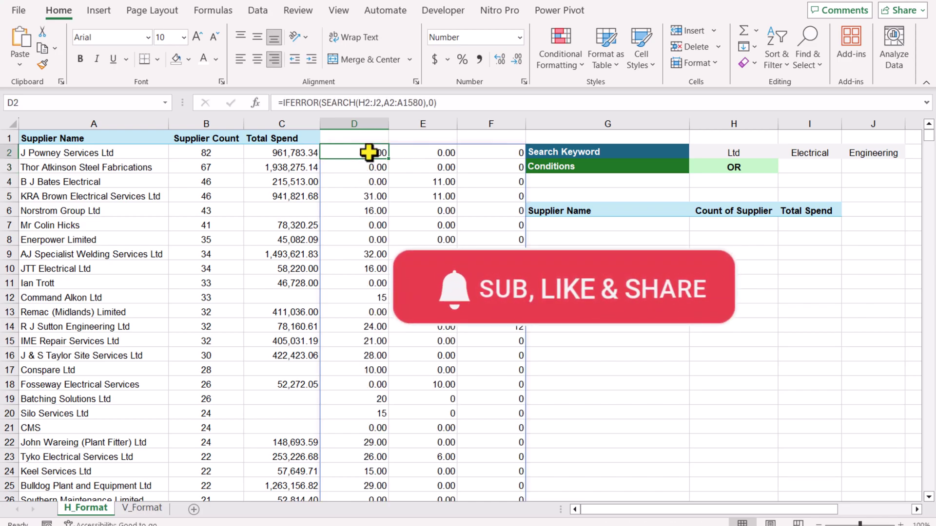
# Wrap the IFERROR formula in D2 in BYROW so that it serves as the array argument
pyautogui.click(282, 102)
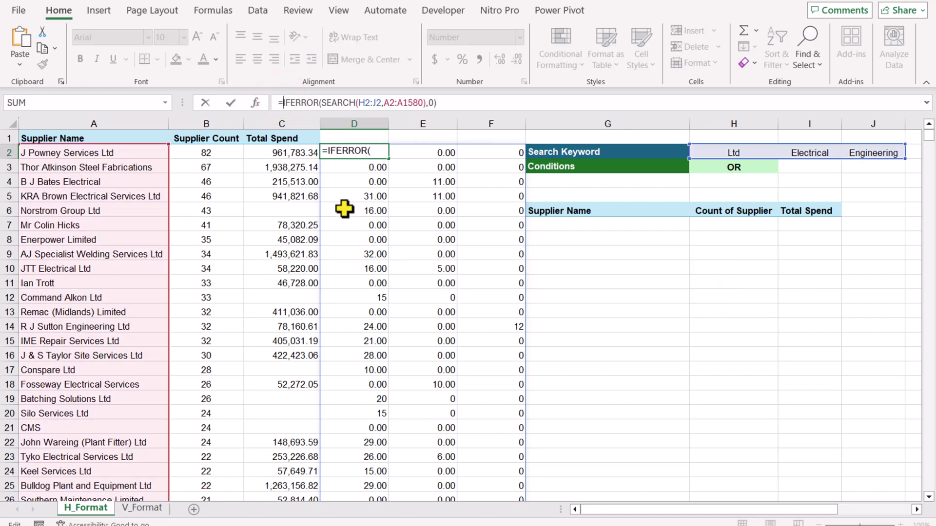
pyautogui.write('byrow')
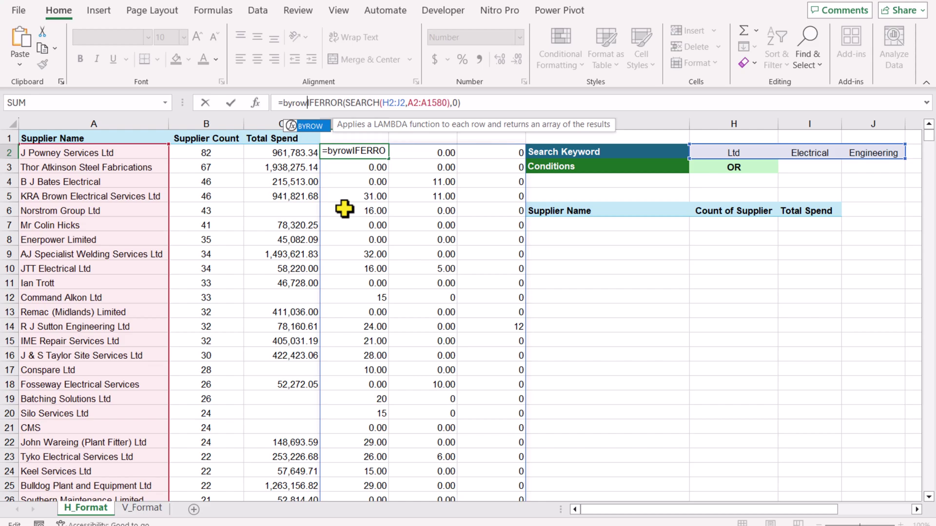
pyautogui.write('(')
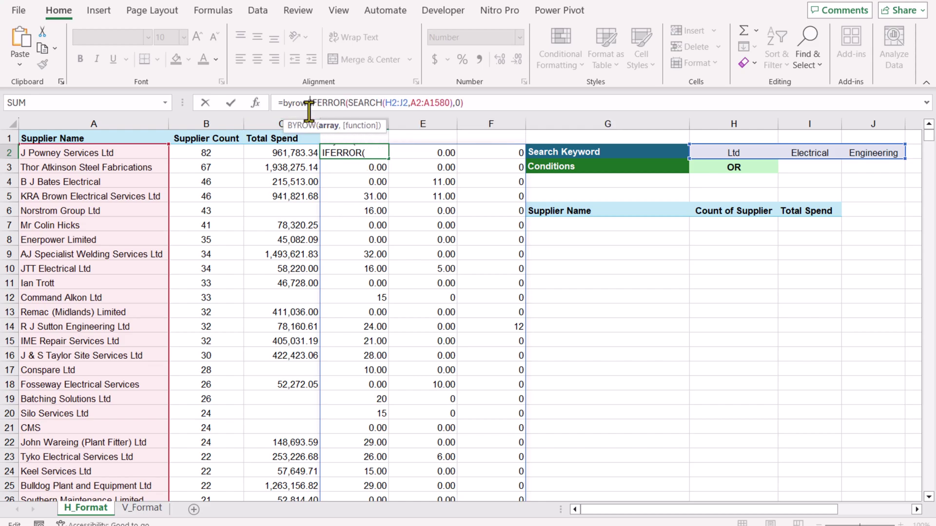
pyautogui.moveTo(309, 102); pyautogui.dragTo(486, 103)
pyautogui.click(485, 103)
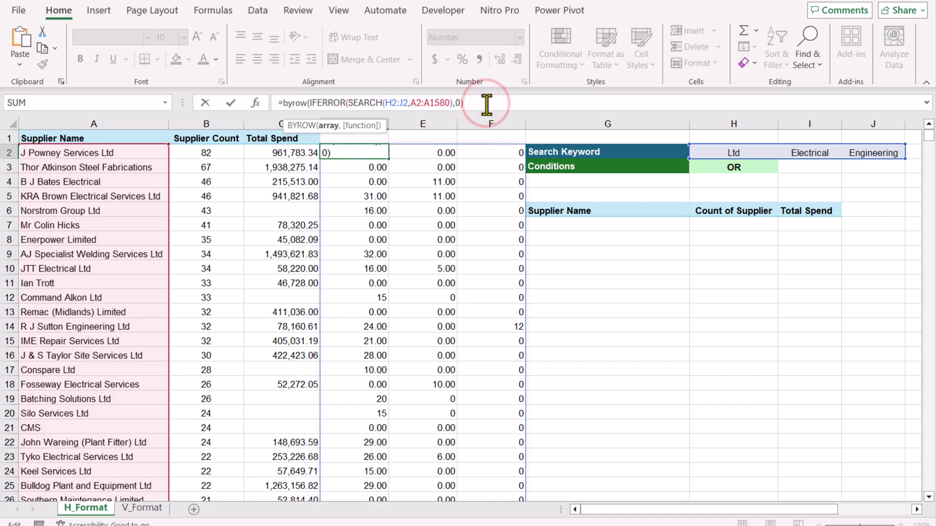
# Complete the BYROW formula in D2 with LAMBDA(x,SUM(x)) to add up the search results of each row
pyautogui.write(',lam')
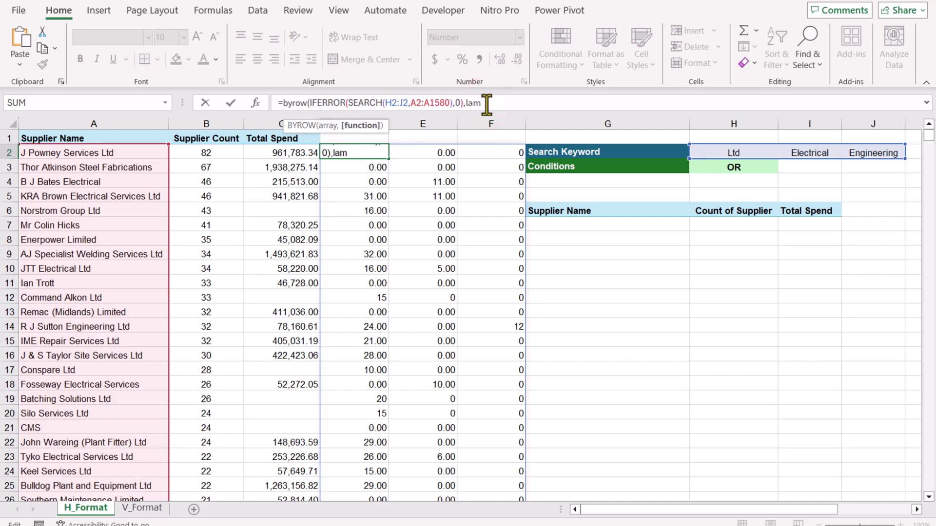
pyautogui.write('bda(')
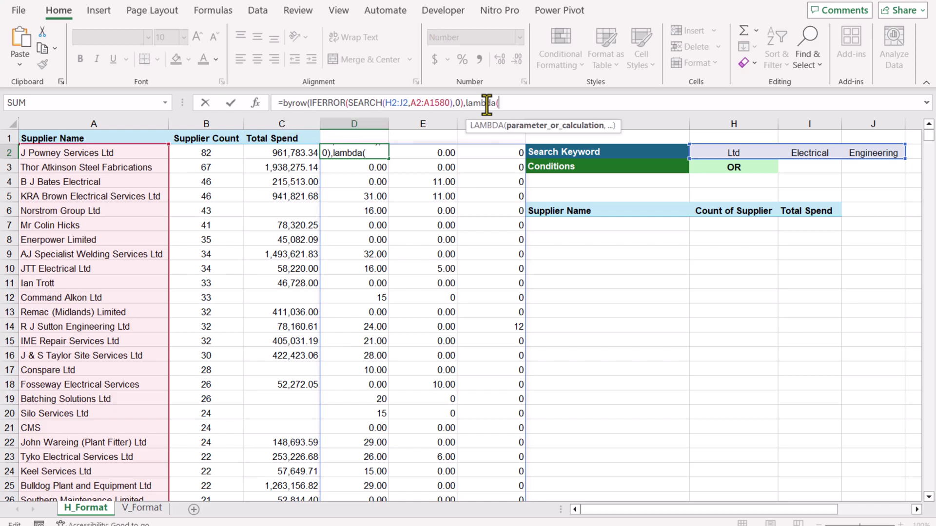
pyautogui.write('x,')
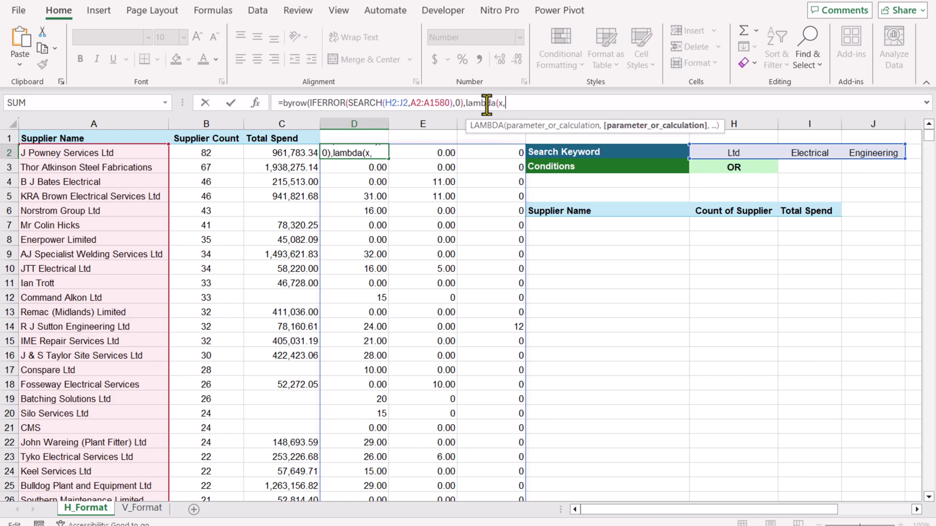
pyautogui.write('sum')
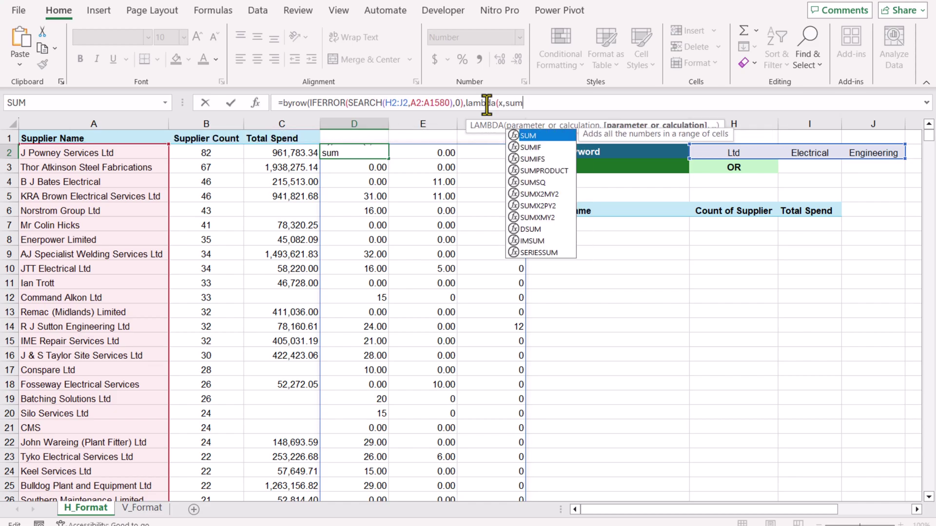
pyautogui.write('(x')
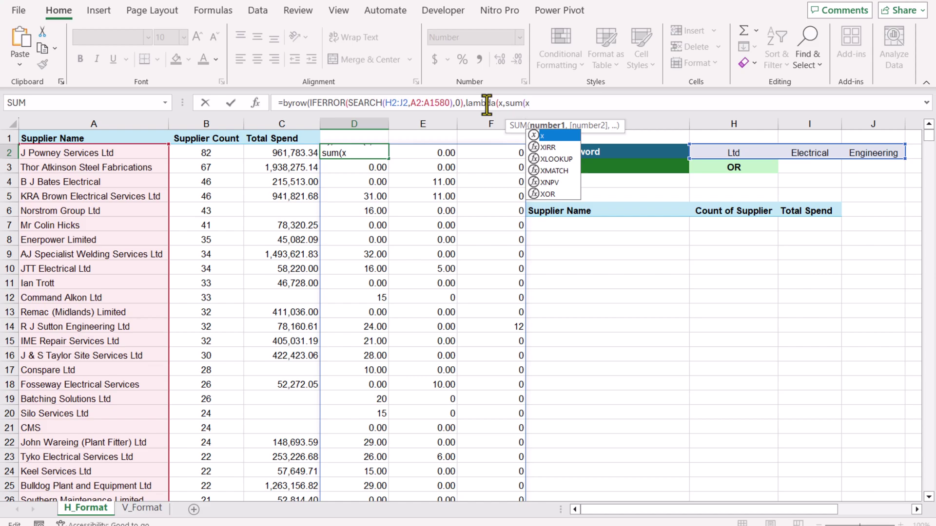
pyautogui.write(')')
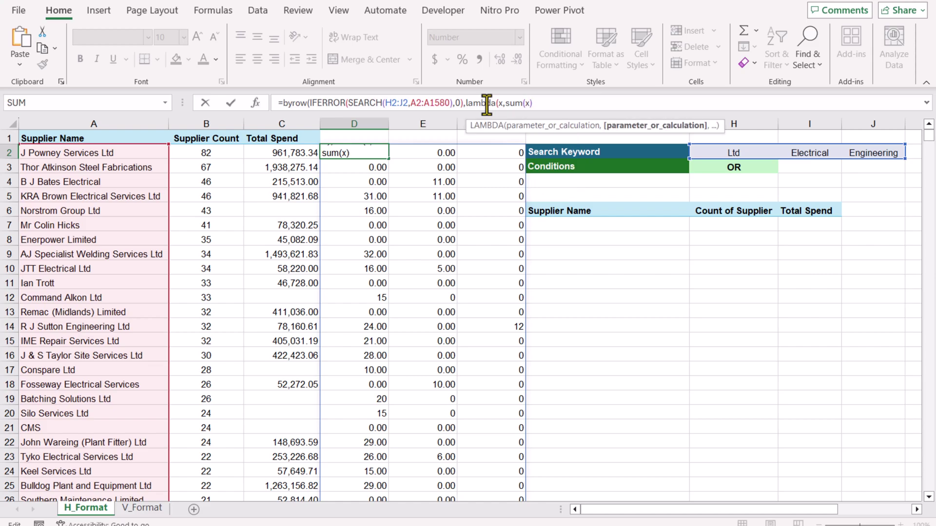
pyautogui.write(')')
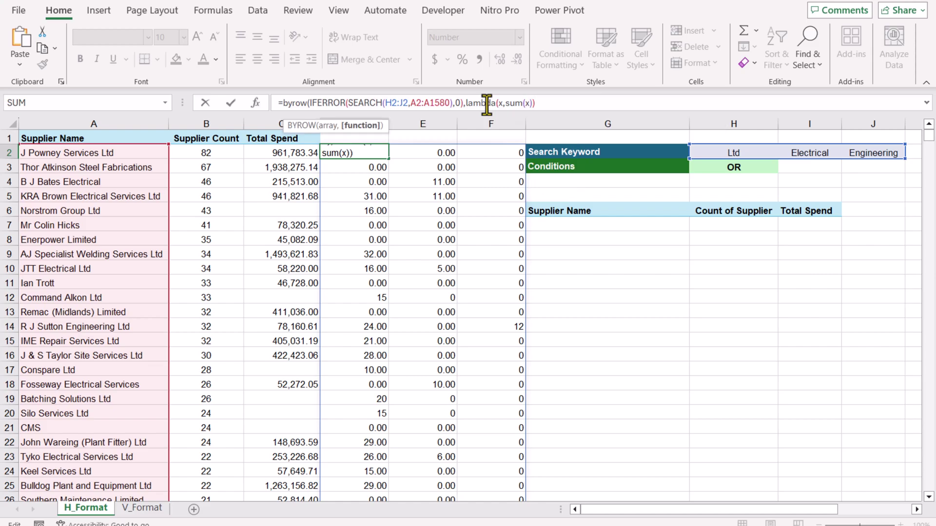
pyautogui.write(')')
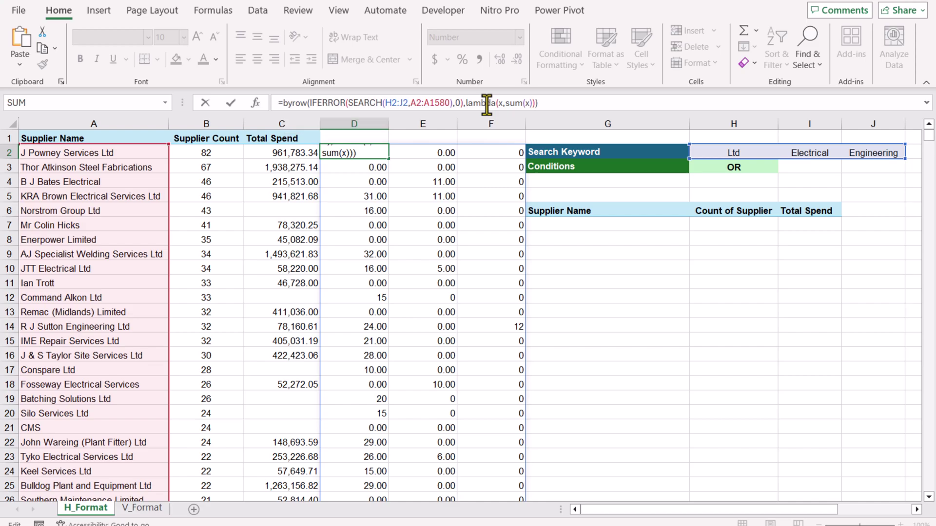
pyautogui.press('Return')
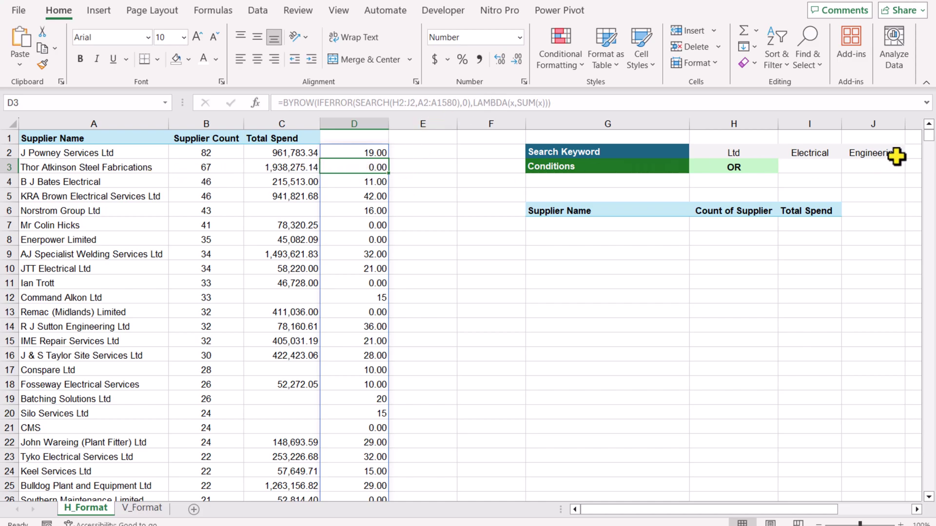
# Append >0 to the BYROW formula in D2 to turn the row sums into TRUE/FALSE results
pyautogui.click(360, 154)
pyautogui.click(565, 104)
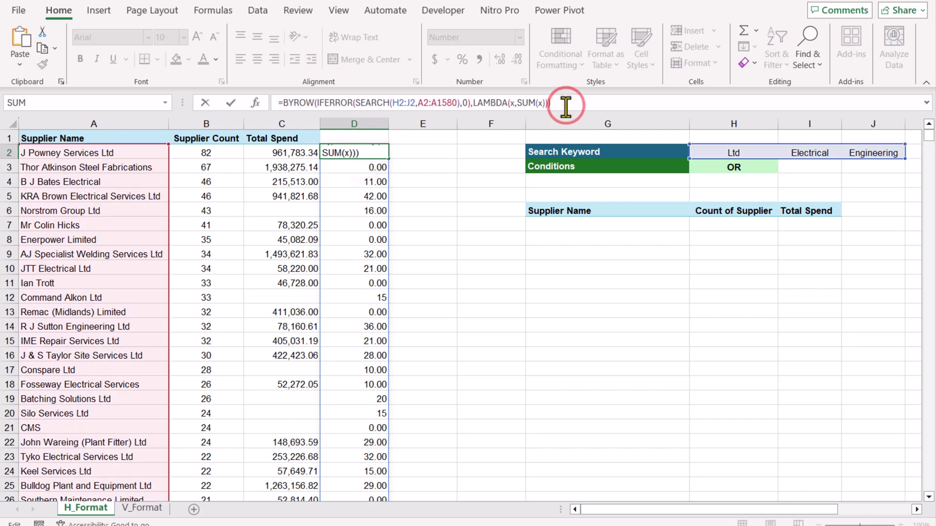
pyautogui.write('>0')
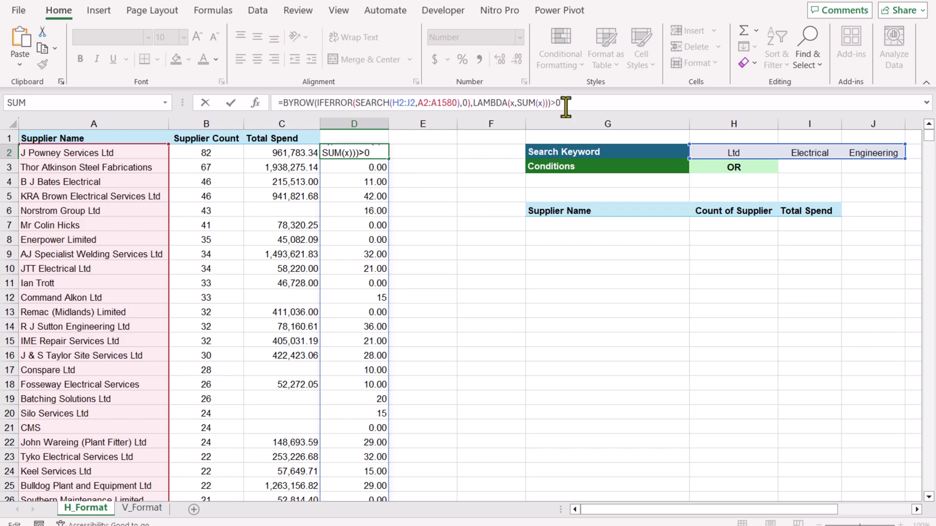
pyautogui.press('Return')
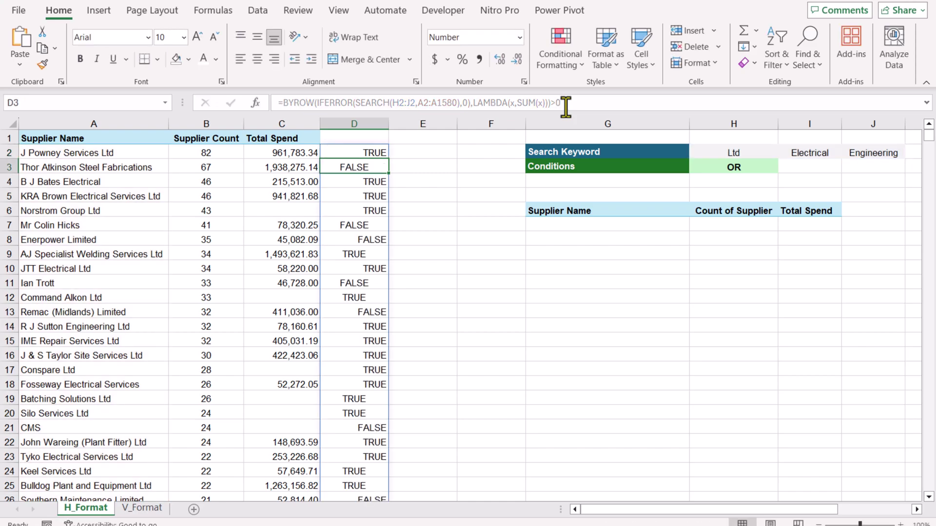
# Left-align column D and check the spilled logical results in D2, D5, D6 and D8
pyautogui.click(376, 121)
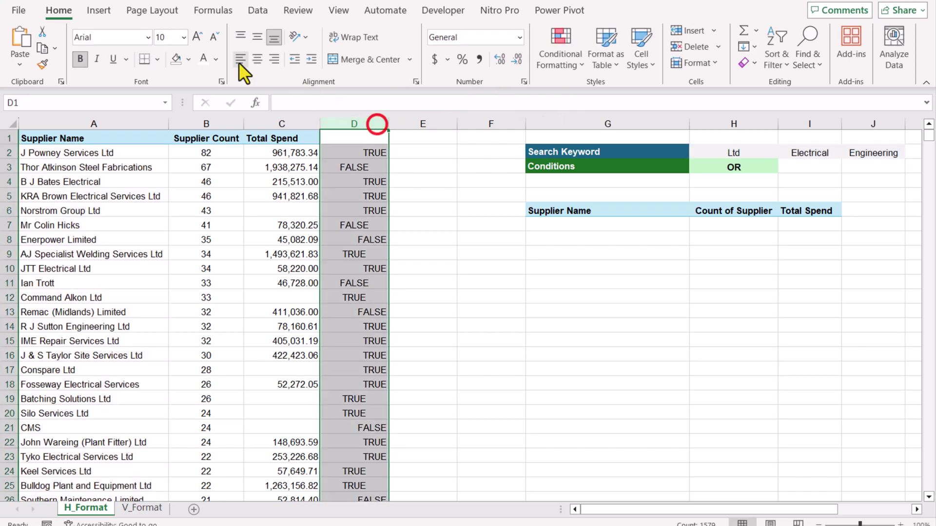
pyautogui.click(239, 59)
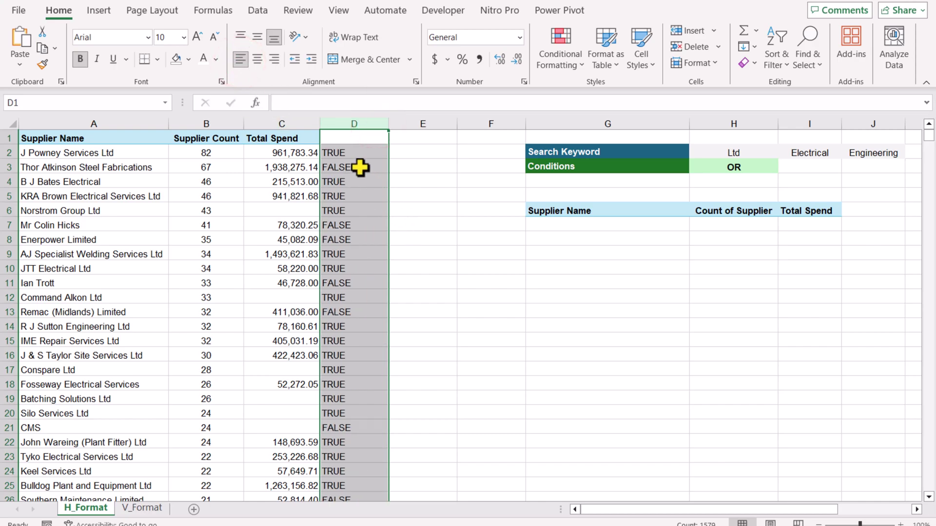
pyautogui.click(351, 153)
pyautogui.click(352, 197)
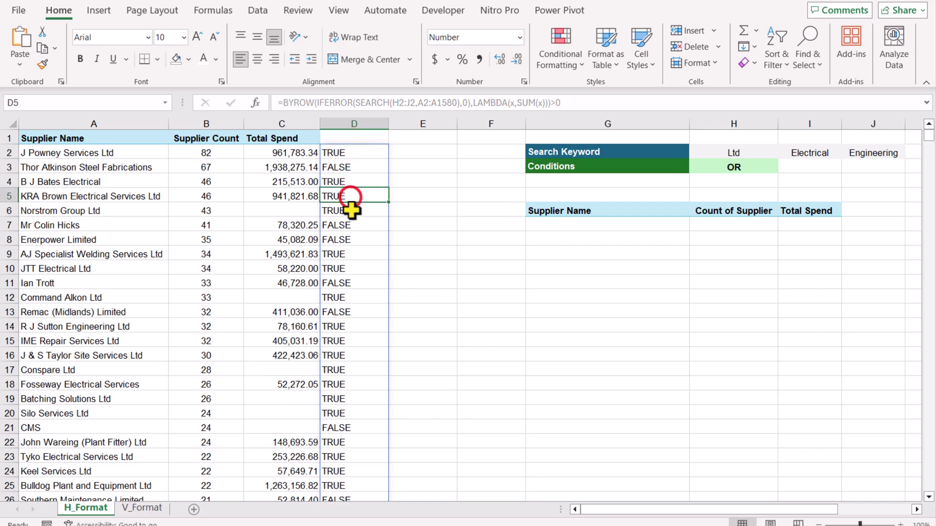
pyautogui.click(352, 211)
pyautogui.click(354, 240)
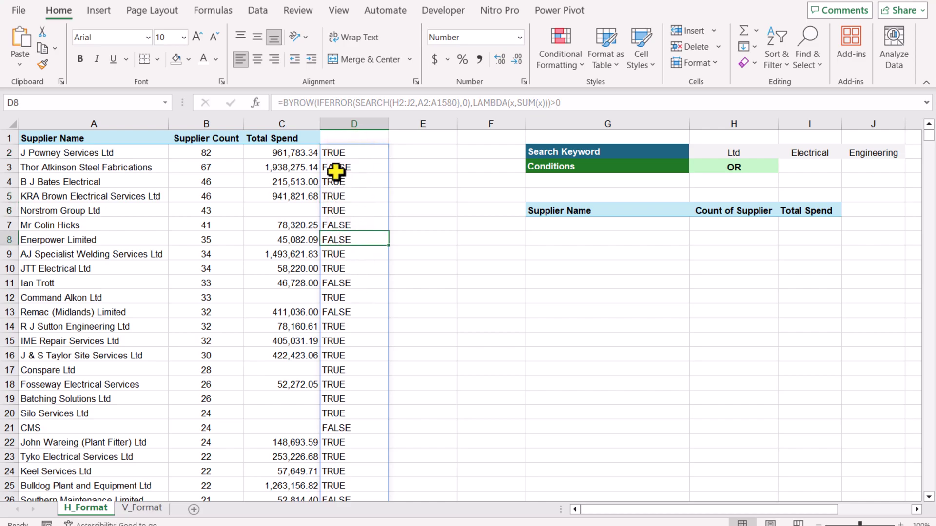
# Copy the BYROW formula text from D2 without its equals sign, leaving the cell unedited
pyautogui.click(339, 155)
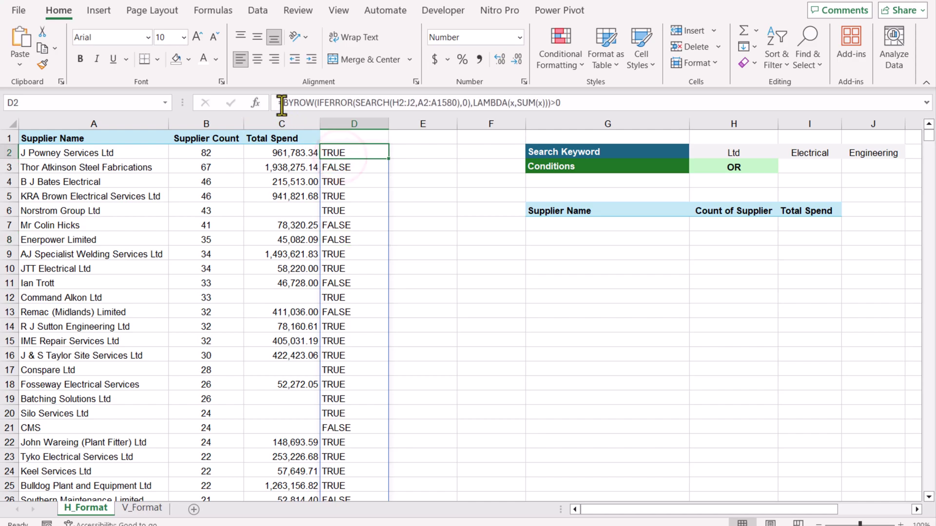
pyautogui.moveTo(281, 103); pyautogui.dragTo(605, 117)
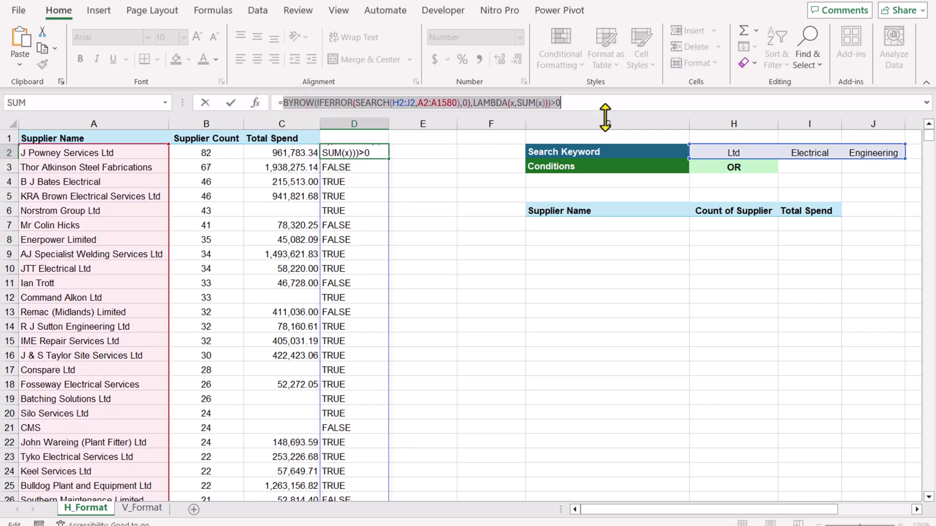
pyautogui.press('Escape')
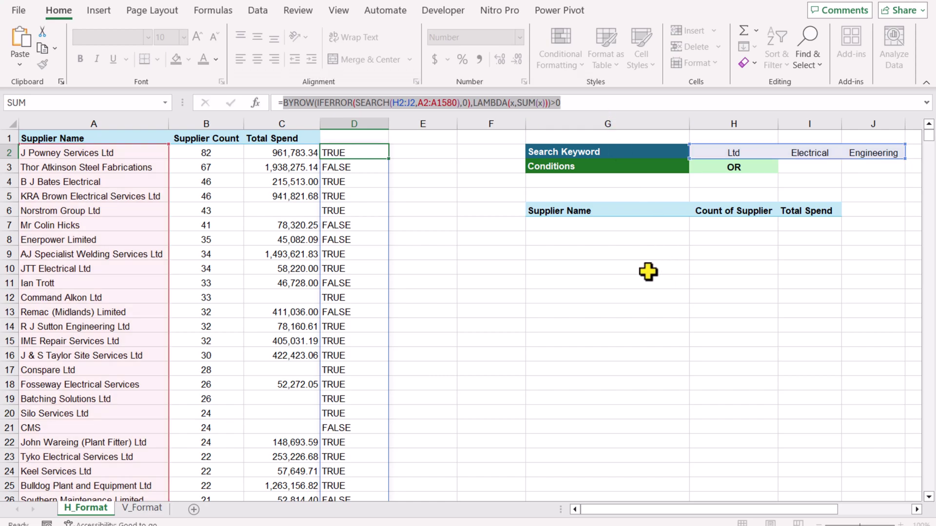
# Enter =FILTER(A2:C1580,BYROW(IFERROR(SEARCH(H2:J2,A2:A1580),0),LAMBDA(x,SUM(x)))>0) in G7, reusing the copied BYROW expression as the include argument
pyautogui.click(563, 226)
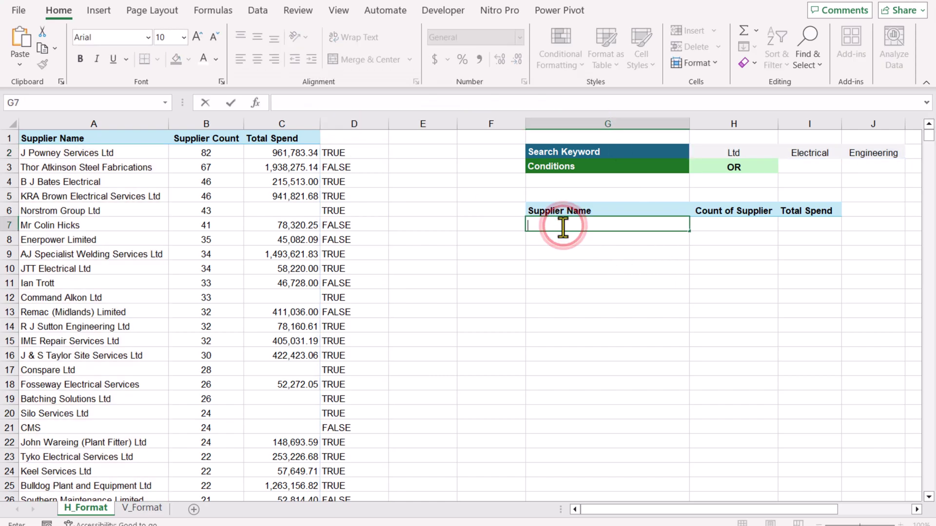
pyautogui.write('=filter')
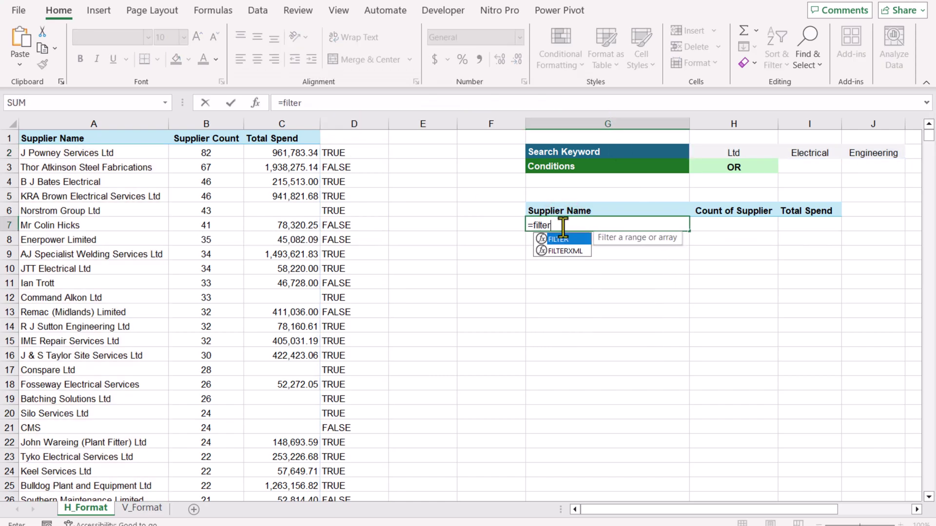
pyautogui.write('(')
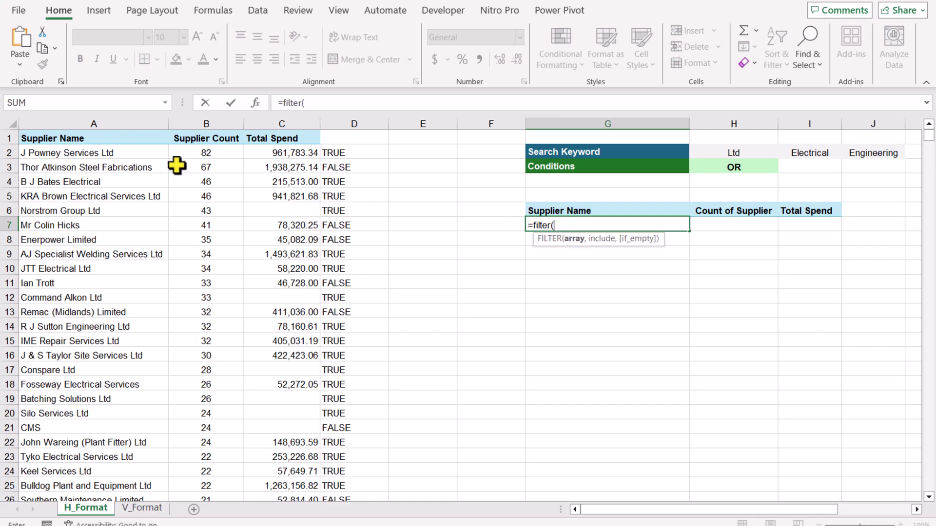
pyautogui.moveTo(105, 154); pyautogui.dragTo(268, 264)
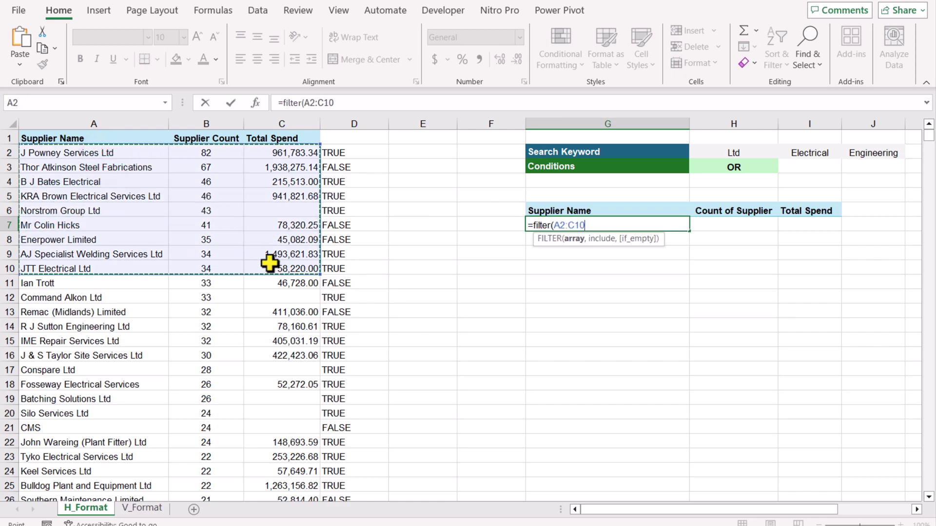
pyautogui.hotkey('ctrl', 'shift', 'Down')
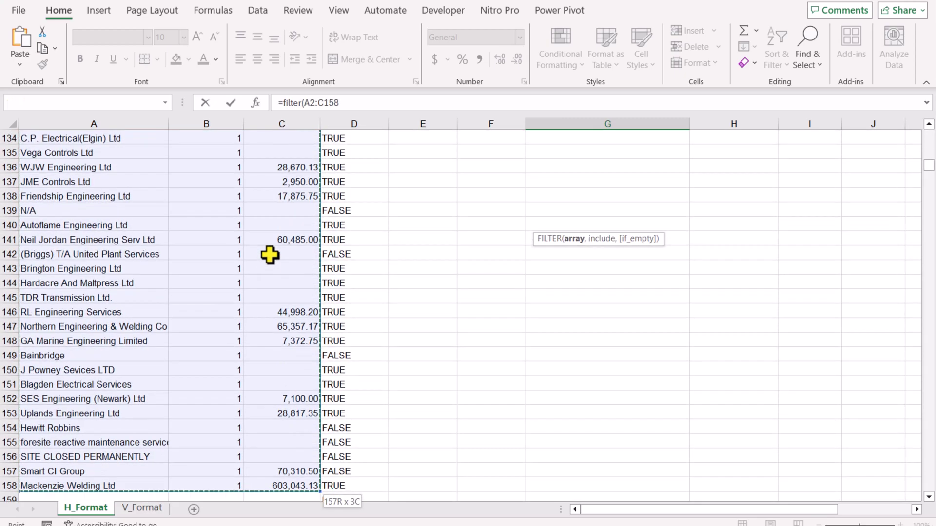
pyautogui.click(362, 103)
pyautogui.write('0')
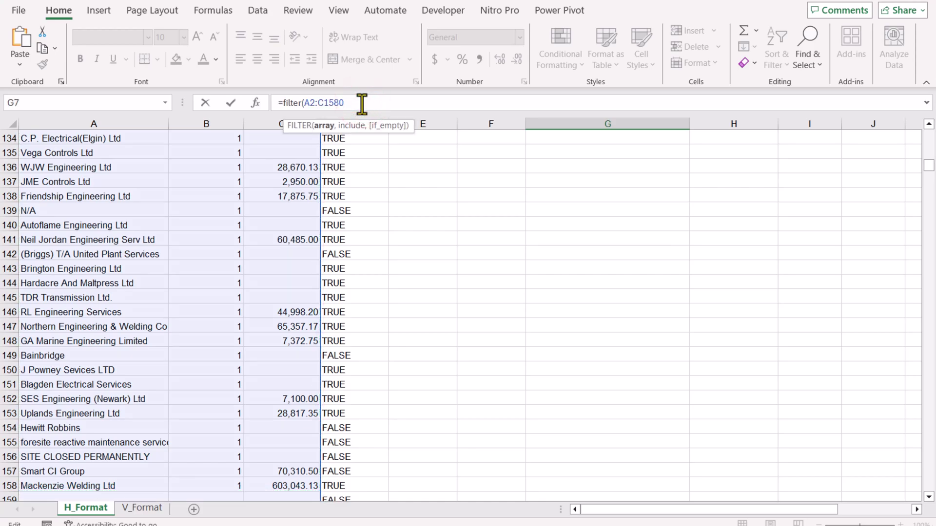
pyautogui.write(',')
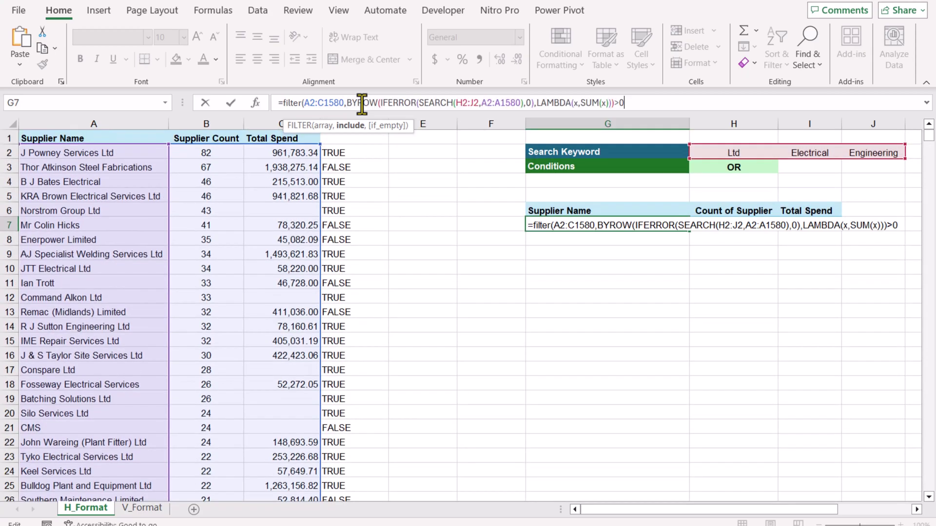
pyautogui.write(')')
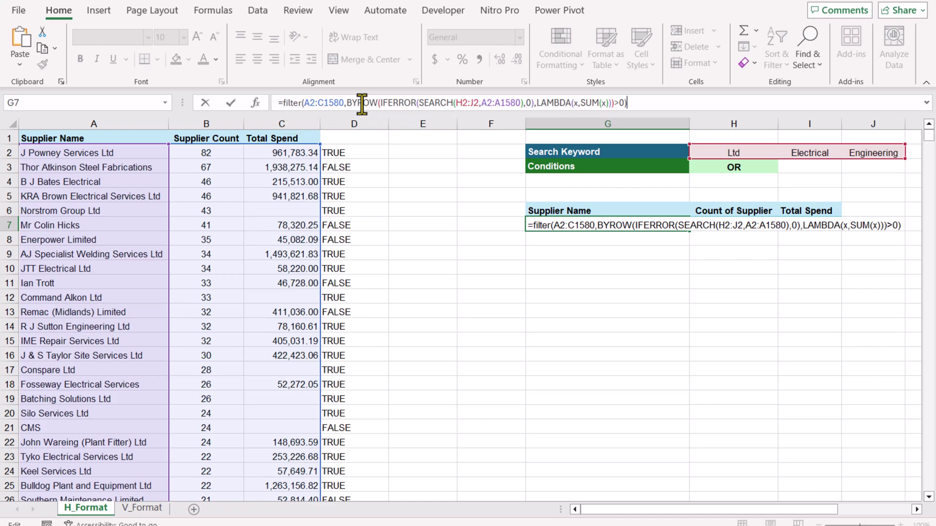
pyautogui.press('Return')
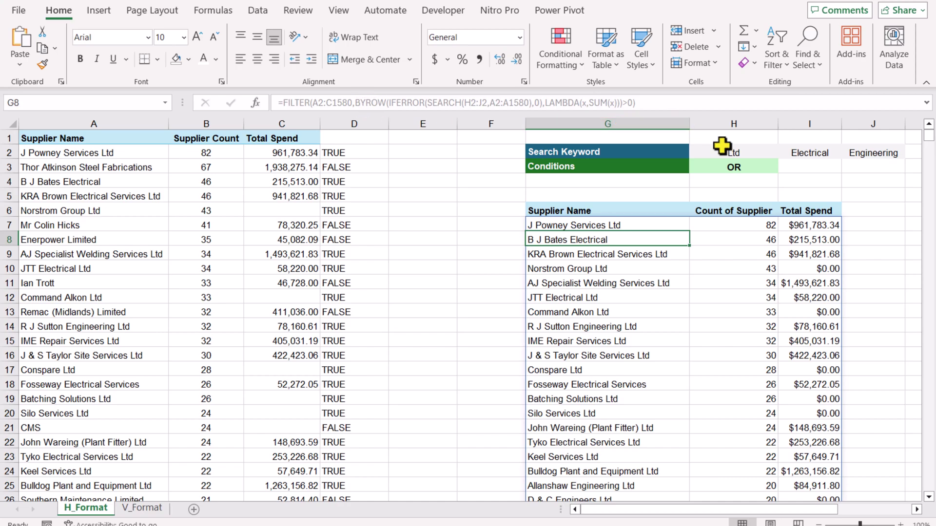
# Clear the Engineering keyword from J2 and open the FILTER formula in G7 to examine its keyword range
pyautogui.click(853, 155)
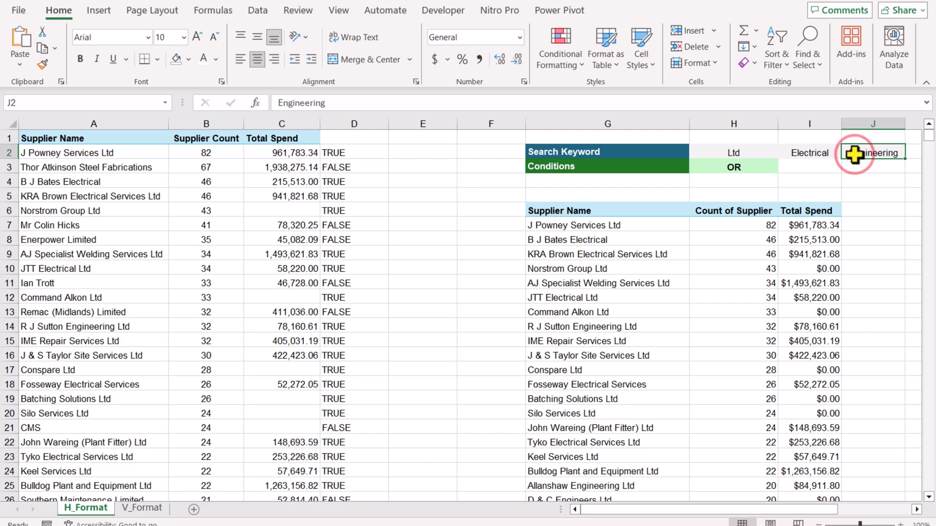
pyautogui.press('Delete')
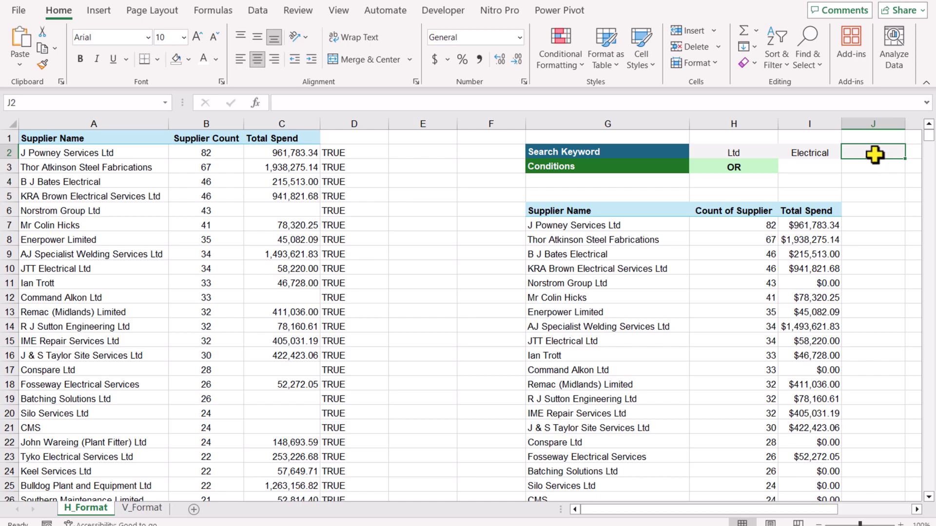
pyautogui.doubleClick(629, 226)
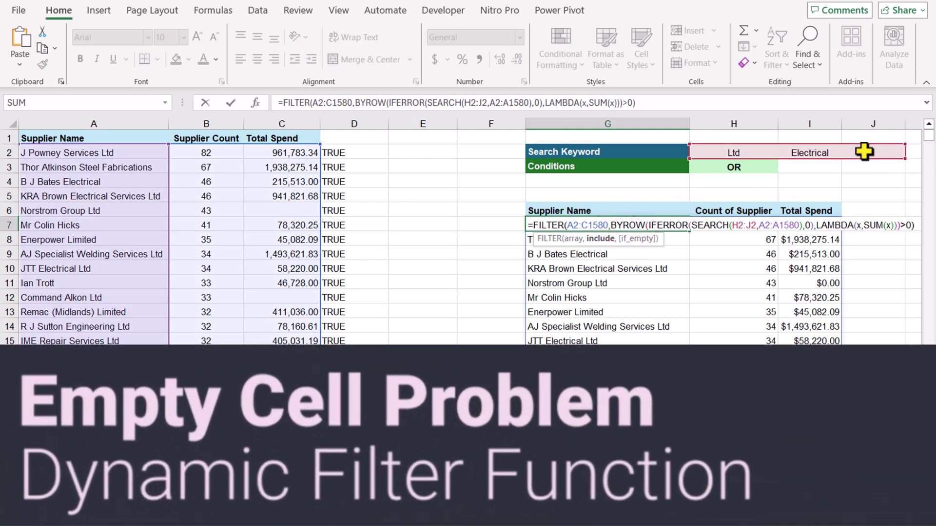
# Narrow the keyword range in G7's formula to H2:I2, and re-enter Engineering as the third keyword in J2
pyautogui.moveTo(903, 157); pyautogui.dragTo(863, 157)
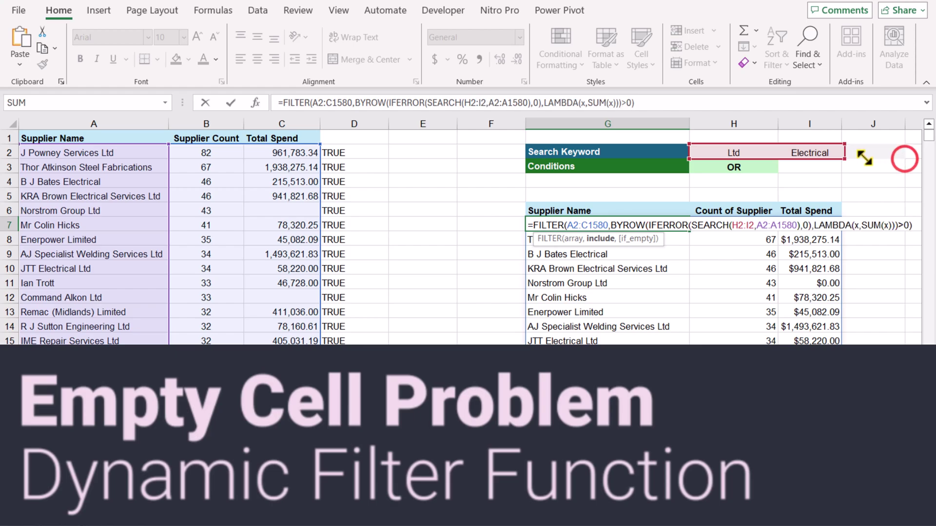
pyautogui.press('Return')
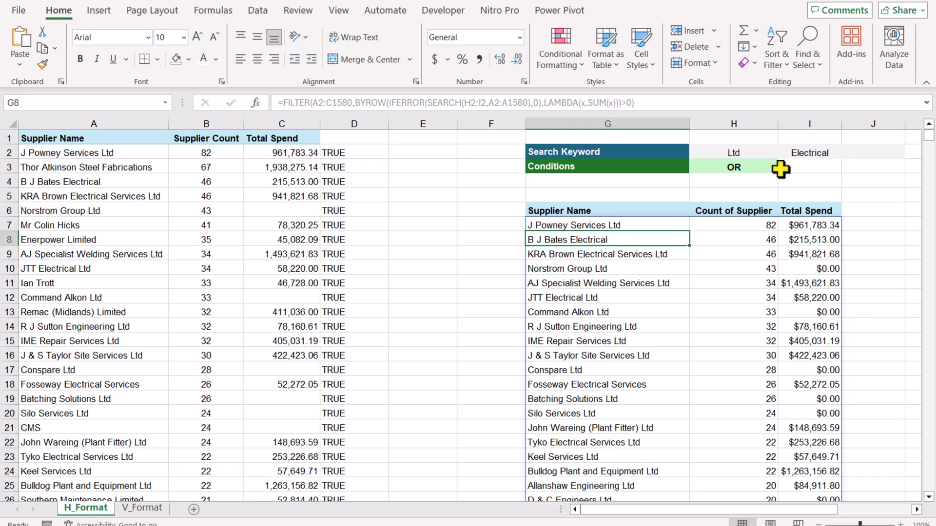
pyautogui.click(916, 509)
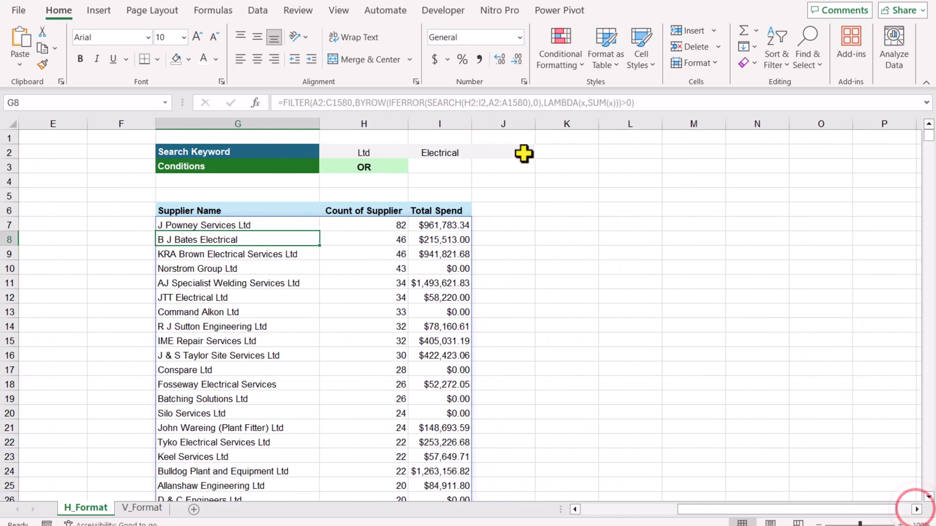
pyautogui.click(522, 153)
pyautogui.write('E')
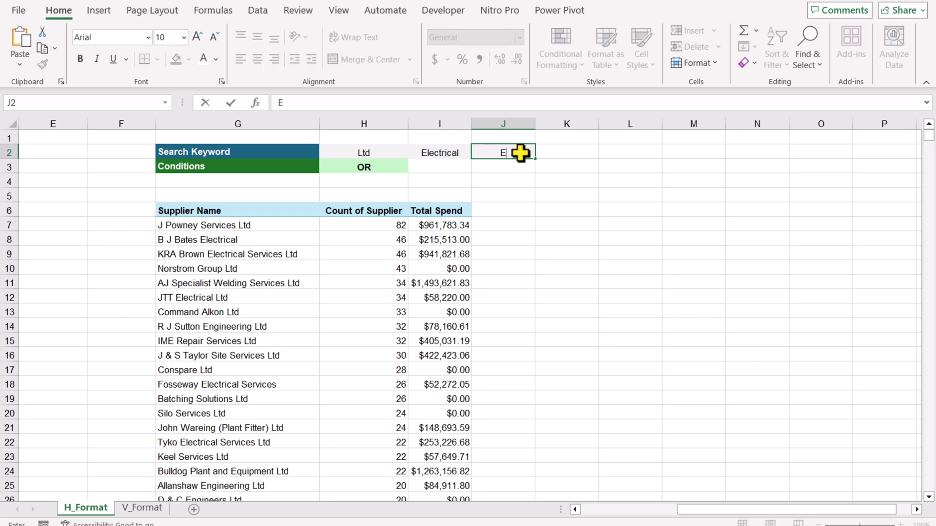
pyautogui.write('ngineering')
pyautogui.press('Tab')
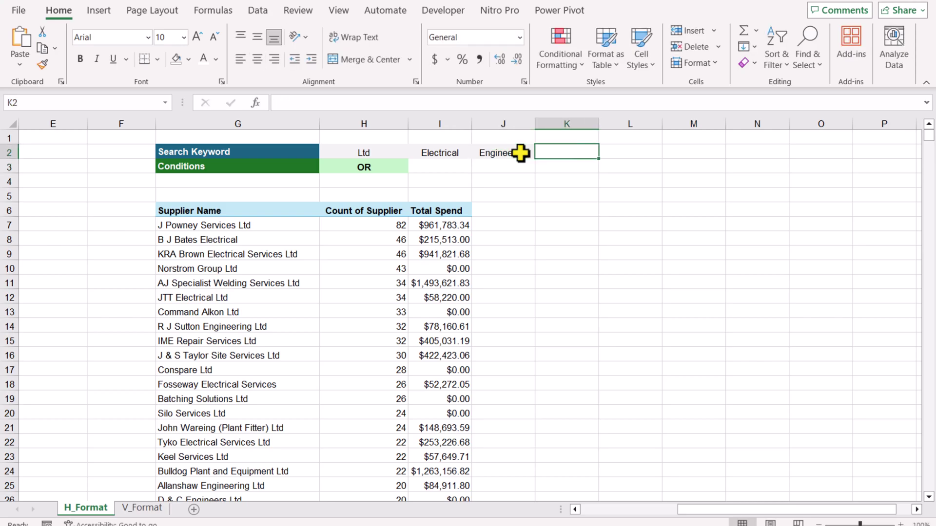
# Enter =FILTER(H2:J2,H2:J2<>"") in L2 to list only the non-empty search keywords
pyautogui.press('Tab')
pyautogui.write('=filter(')
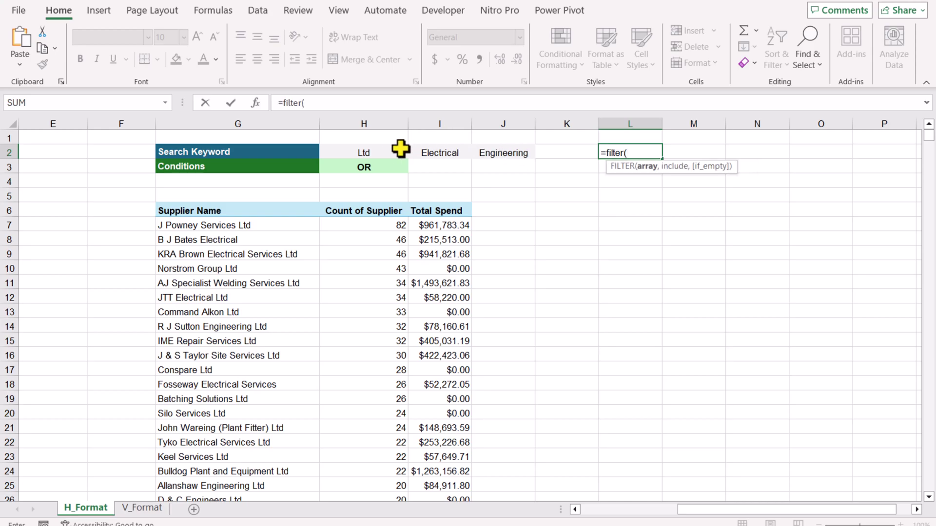
pyautogui.moveTo(374, 151); pyautogui.dragTo(488, 151)
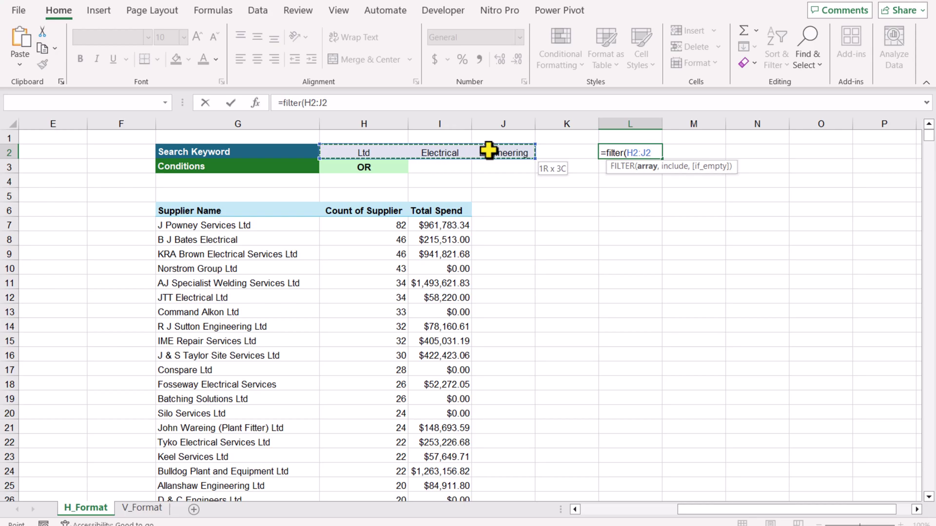
pyautogui.moveTo(488, 151); pyautogui.dragTo(488, 150)
pyautogui.write(',')
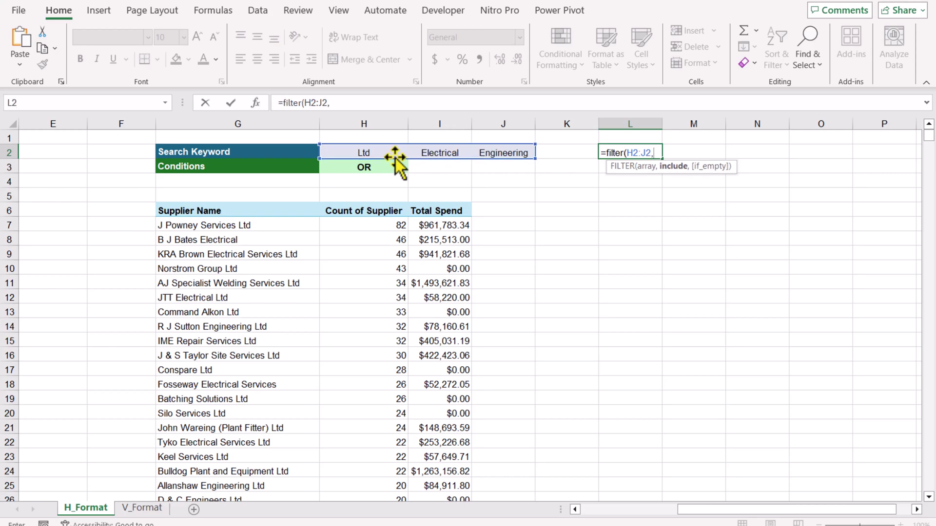
pyautogui.click(366, 151)
pyautogui.moveTo(371, 151); pyautogui.dragTo(490, 147)
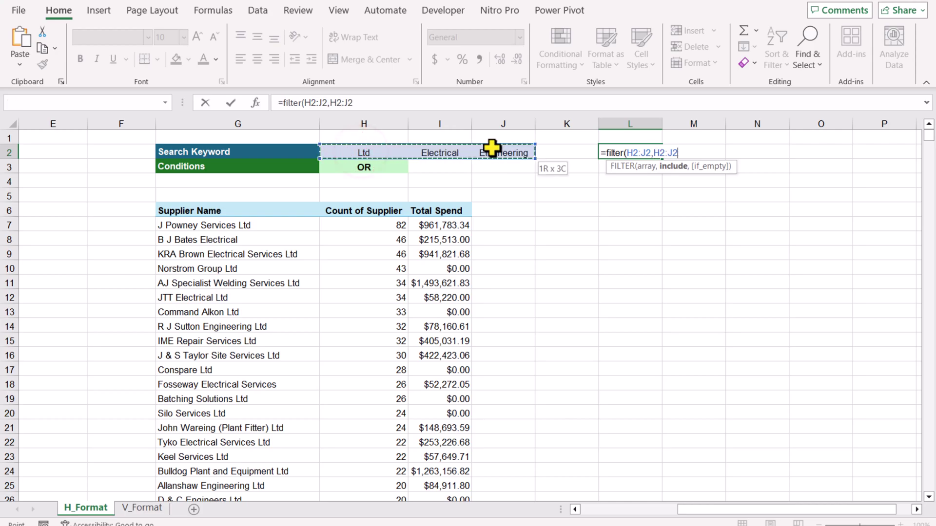
pyautogui.write('<')
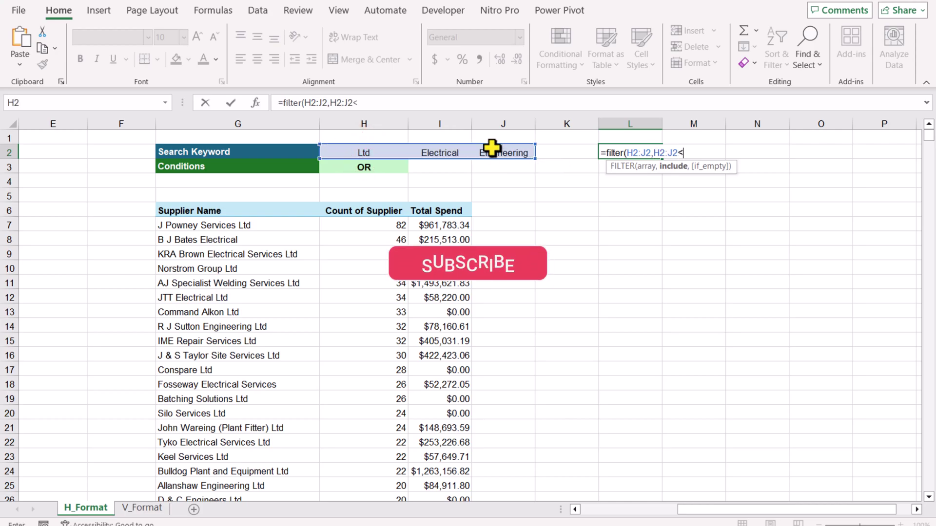
pyautogui.write('>""')
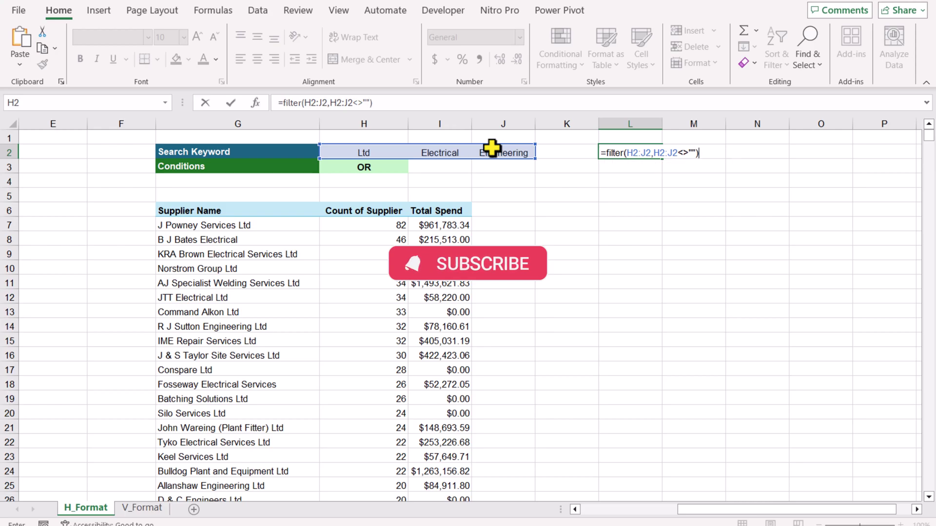
pyautogui.press('Return')
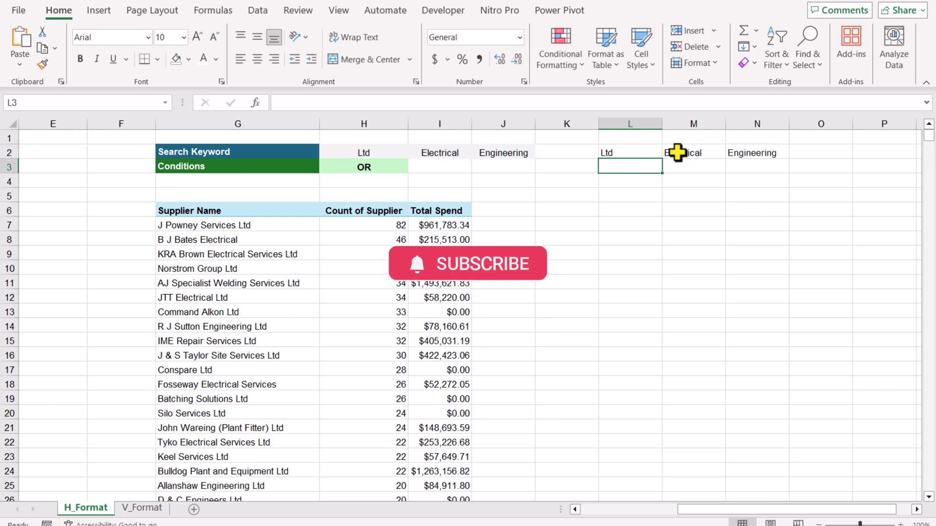
# Check the keyword list spilled from L2, and clear the Engineering keyword from J2 to test the formula
pyautogui.click(630, 153)
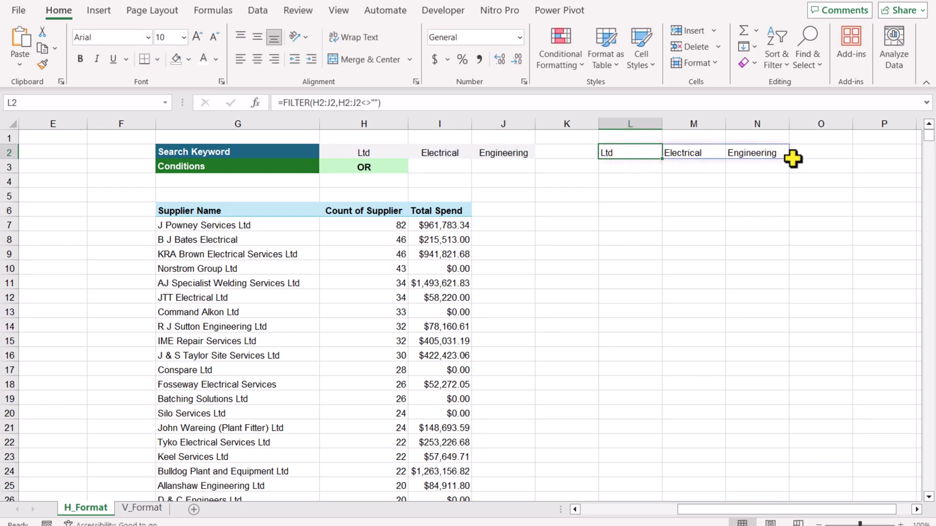
pyautogui.click(502, 156)
pyautogui.press('Delete')
# Copy the FILTER formula text from L2 without its equals sign, leaving the cell unedited
pyautogui.click(623, 157)
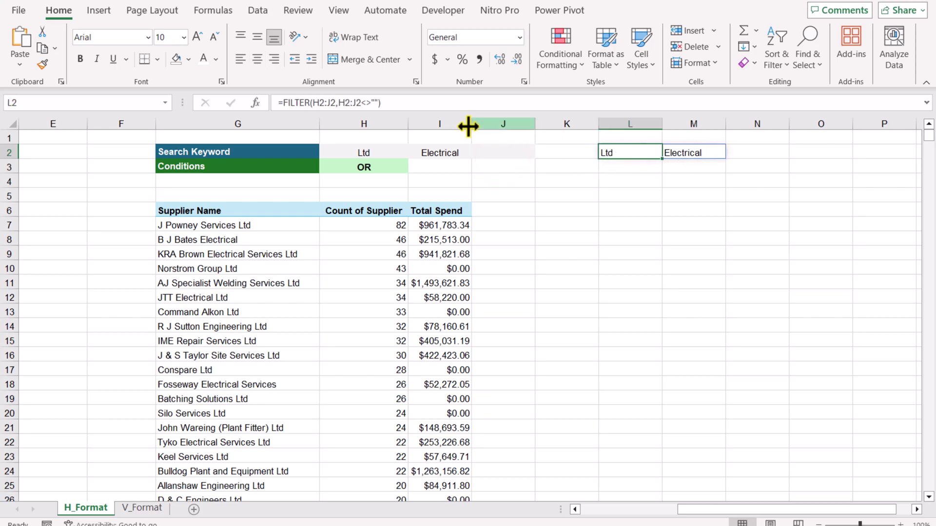
pyautogui.moveTo(396, 103); pyautogui.dragTo(282, 100)
pyautogui.hotkey('ctrl', 'c')
pyautogui.press('Escape')
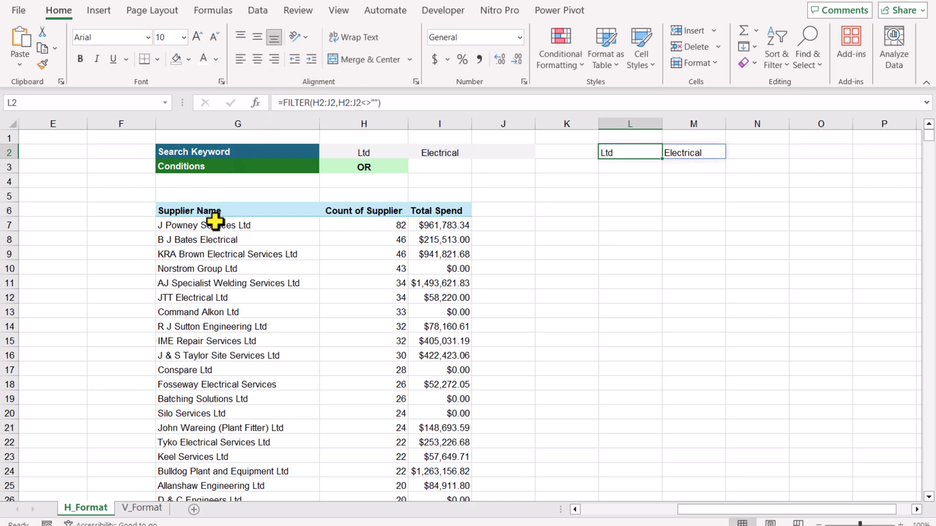
# Replace H2:I2 inside the SEARCH function of G7's formula with the copied FILTER(H2:J2,H2:J2<>"") expression
pyautogui.click(215, 220)
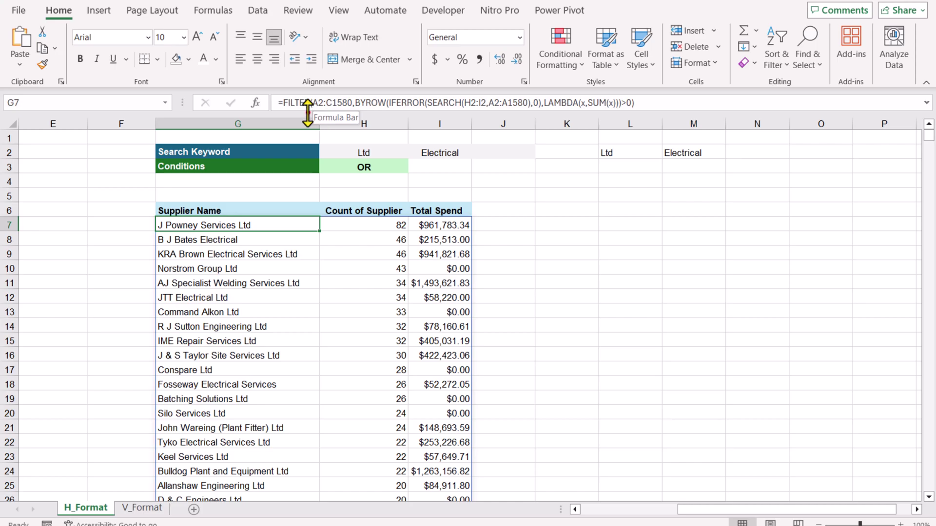
pyautogui.moveTo(317, 113); pyautogui.dragTo(303, 154)
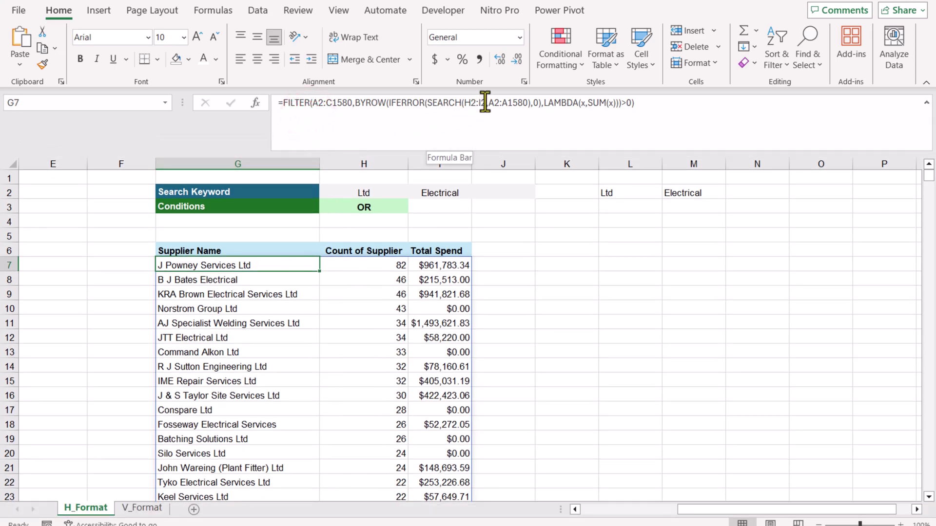
pyautogui.moveTo(485, 102); pyautogui.dragTo(466, 102)
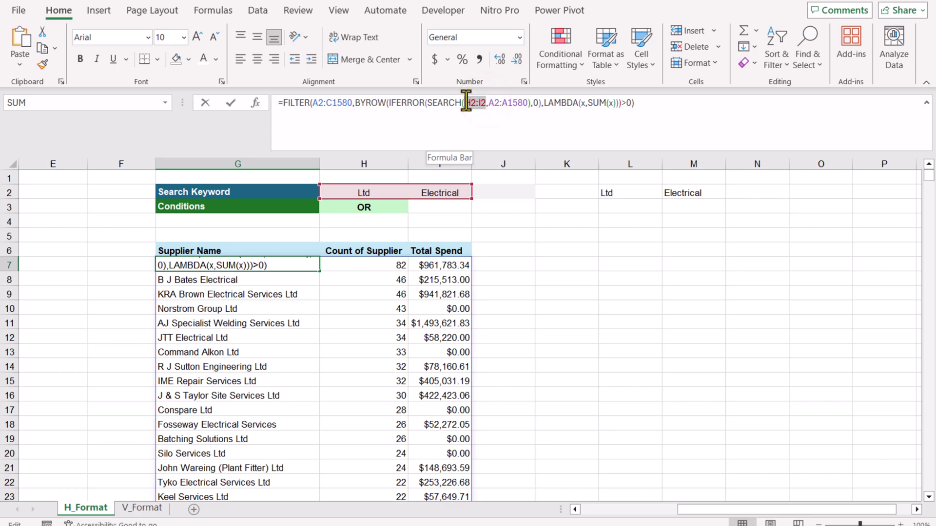
pyautogui.hotkey('ctrl', 'v')
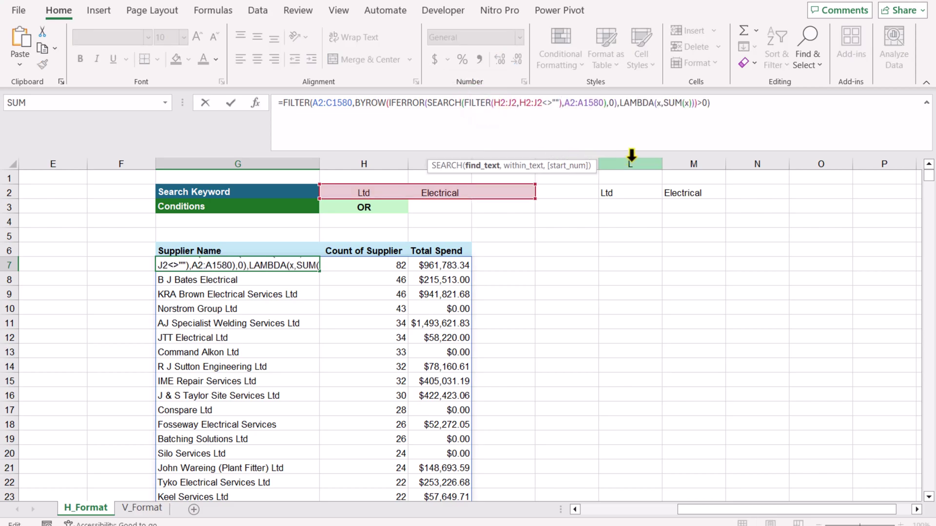
pyautogui.press('Return')
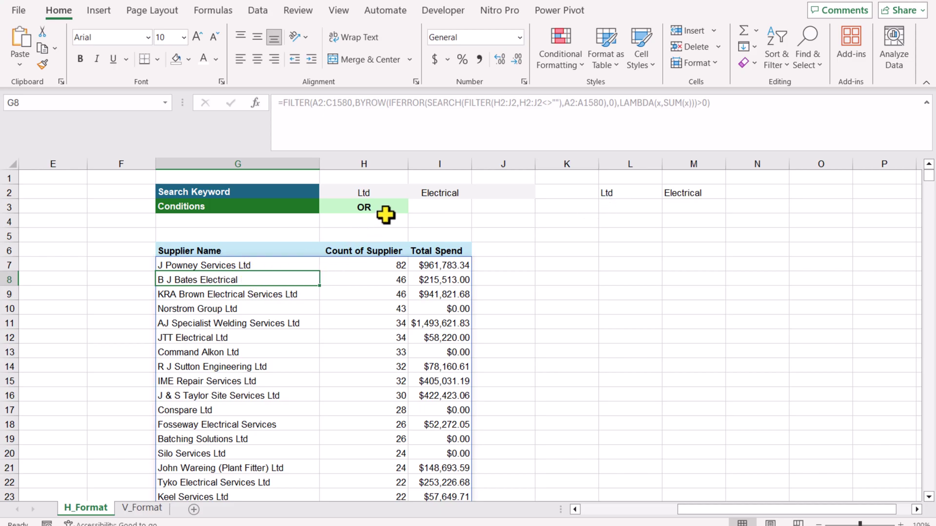
# Check the keywords in H2:I2 and delete the helper formulas in L2 and D2
pyautogui.moveTo(382, 192); pyautogui.dragTo(454, 196)
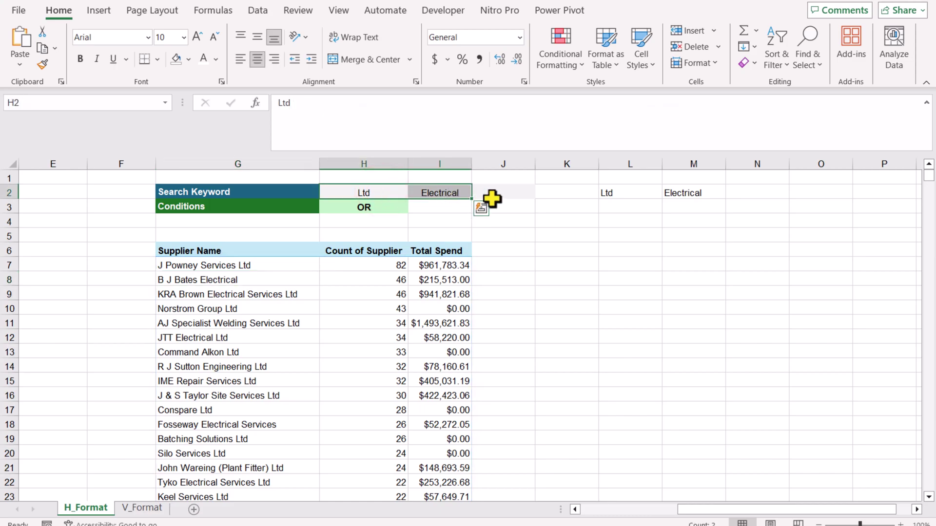
pyautogui.click(631, 193)
pyautogui.press('Delete')
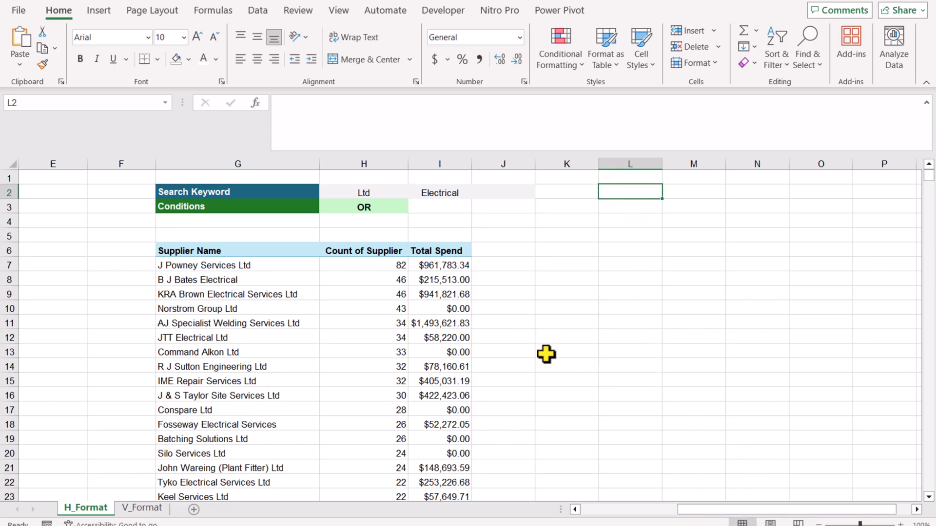
pyautogui.click(692, 510)
pyautogui.moveTo(693, 510); pyautogui.dragTo(560, 516)
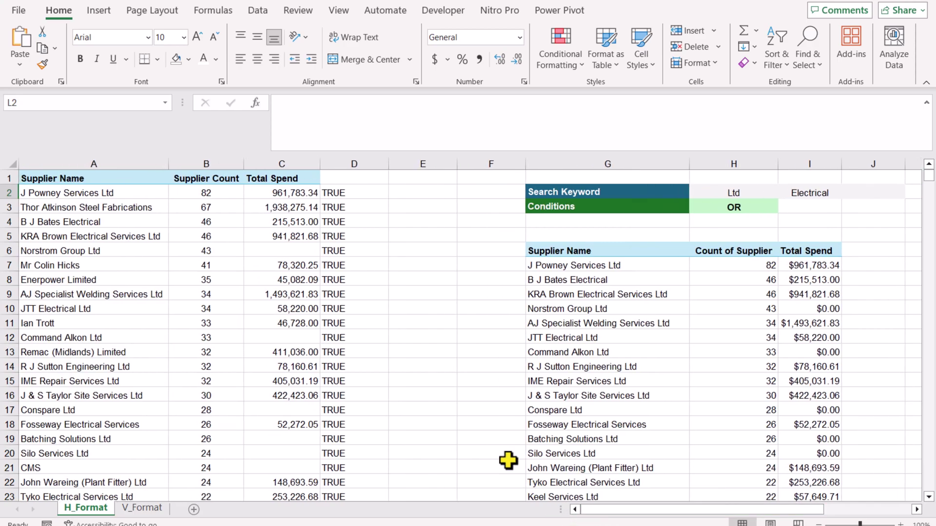
pyautogui.click(352, 192)
pyautogui.press('Delete')
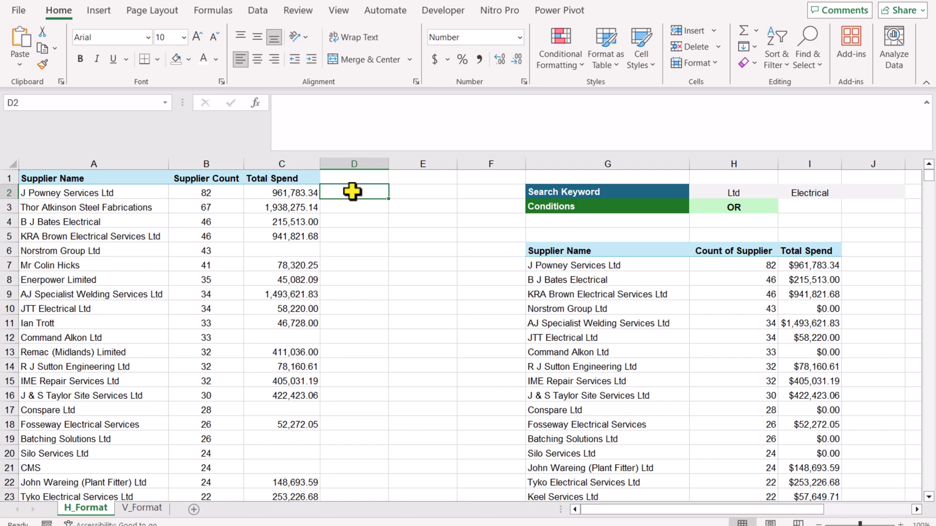
# Start a SEARCH formula in D2 with FILTER(H2:J2,H2:J2<>"") as its find_text argument
pyautogui.write('=sear')
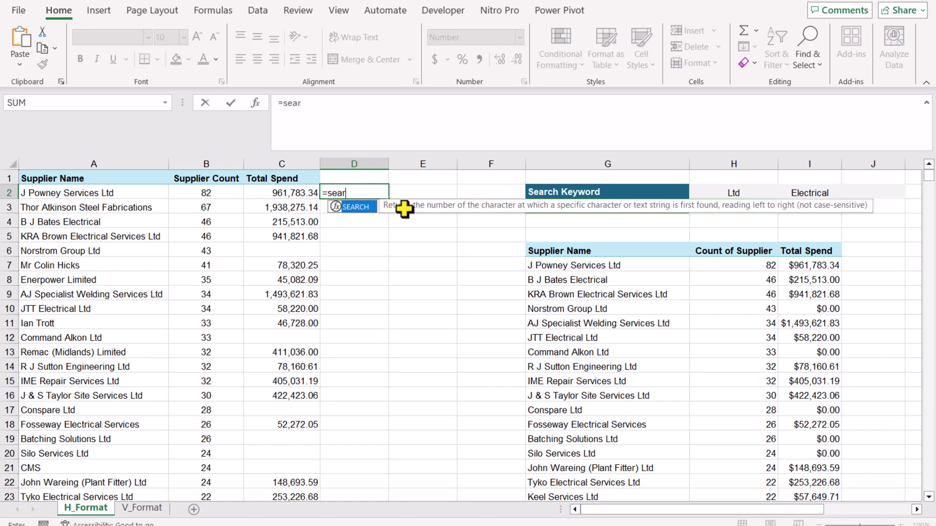
pyautogui.write('ch(')
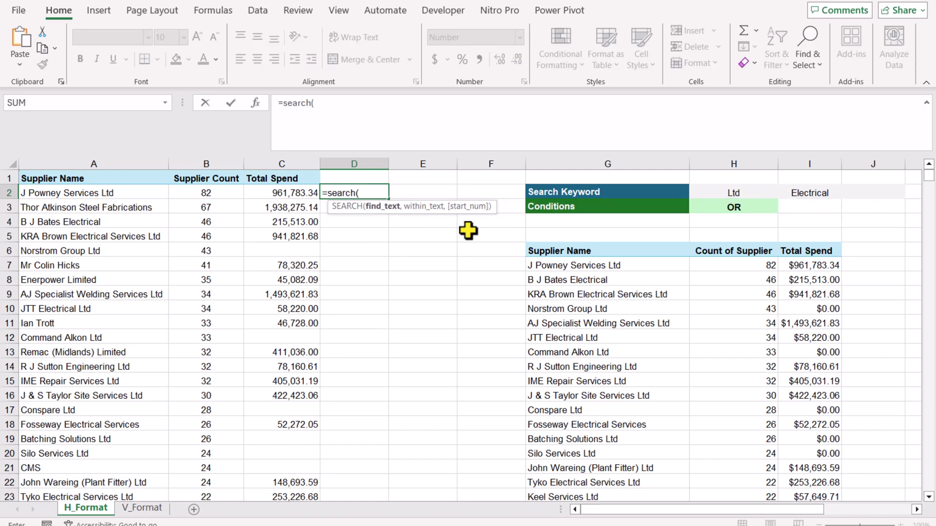
pyautogui.write('filter(')
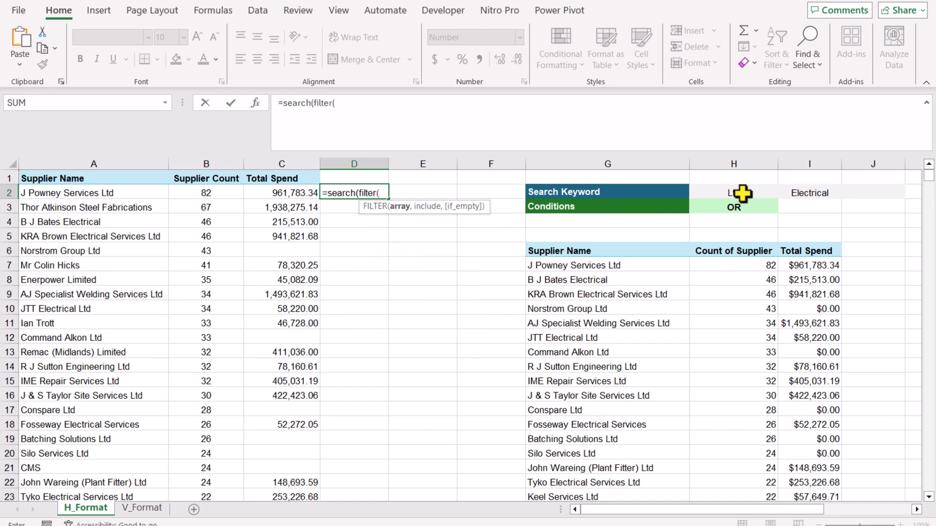
pyautogui.moveTo(741, 194); pyautogui.dragTo(844, 195)
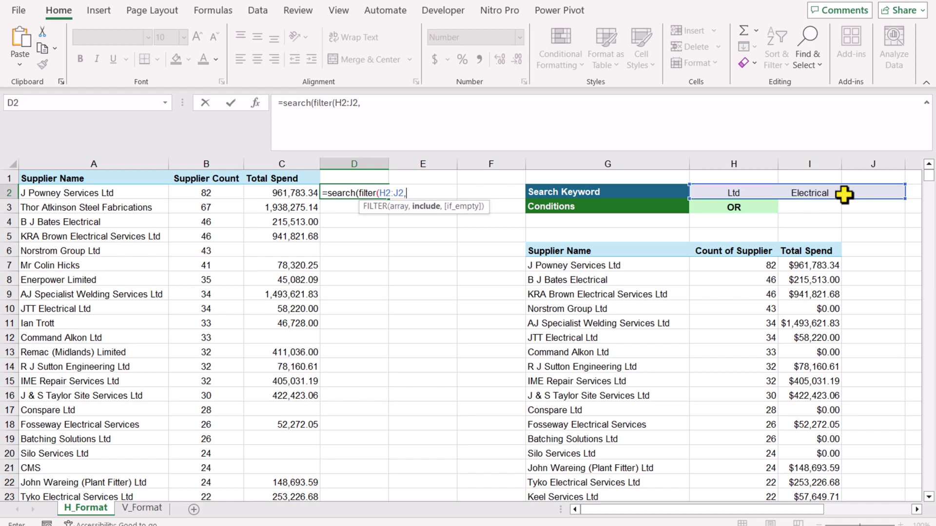
pyautogui.write(',')
pyautogui.moveTo(764, 195); pyautogui.dragTo(855, 196)
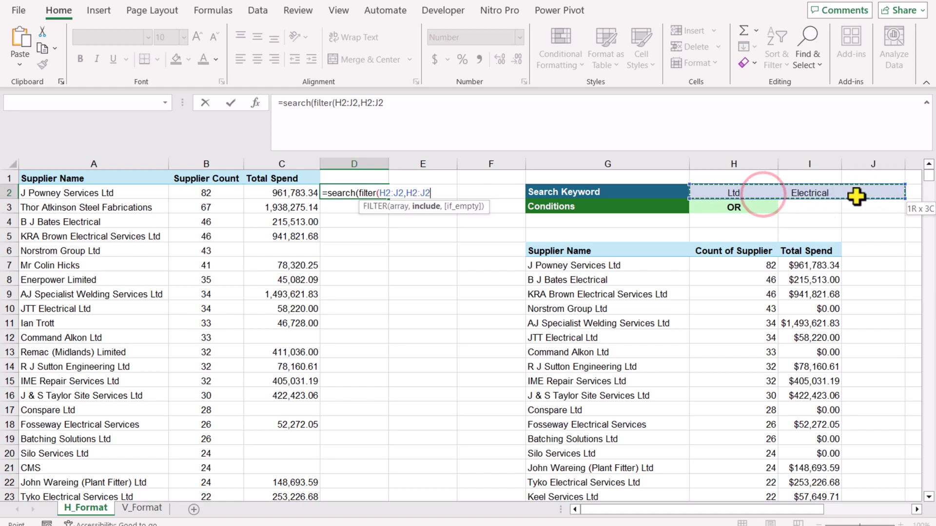
pyautogui.write('<>""')
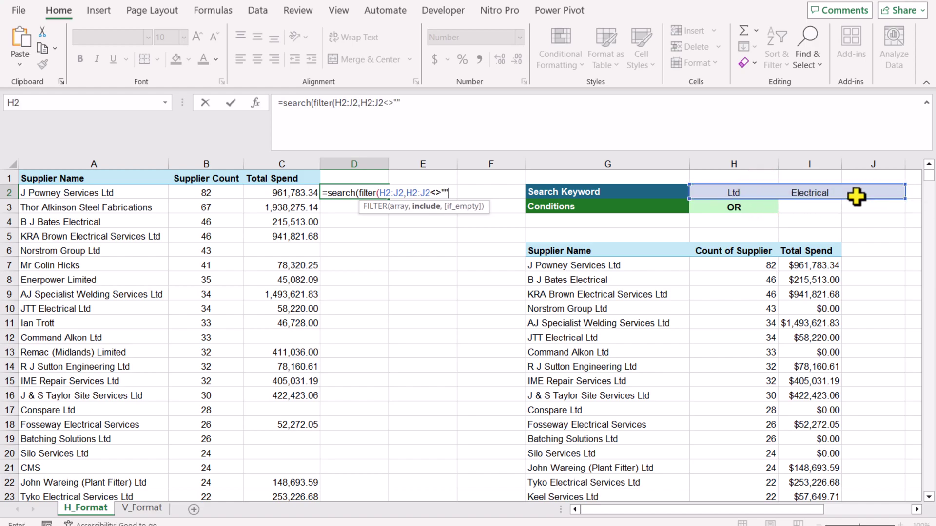
pyautogui.write(')')
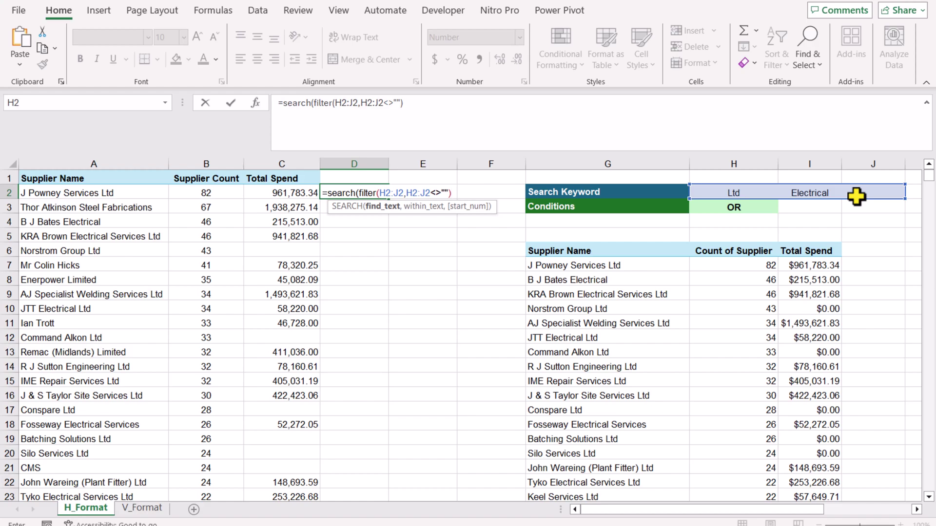
pyautogui.write(',')
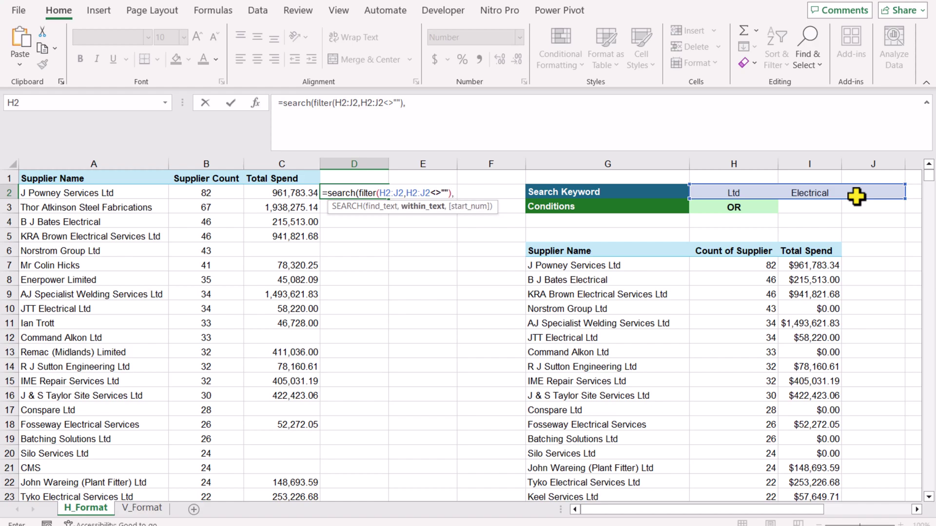
# Complete D2's SEARCH formula with A2:A1580 as the within_text argument
pyautogui.click(142, 195)
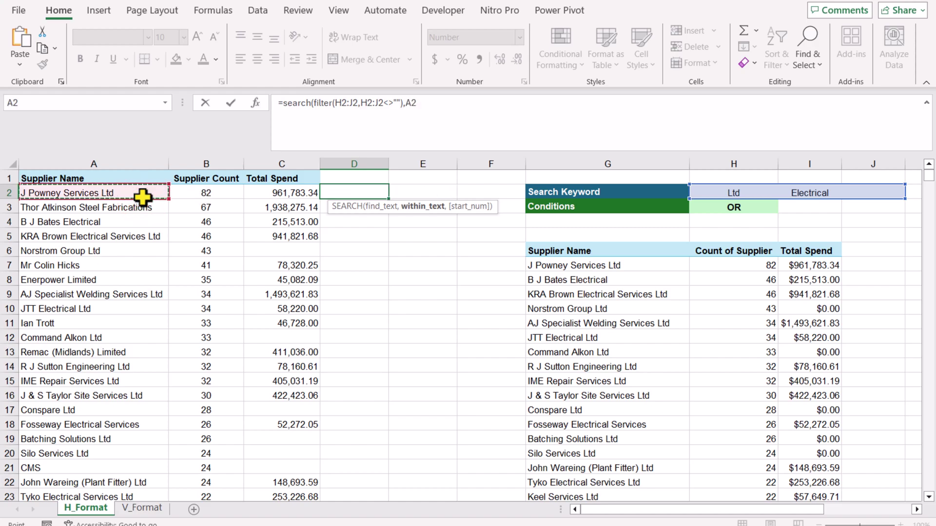
pyautogui.hotkey('ctrl', 'shift', 'Down')
pyautogui.click(461, 111)
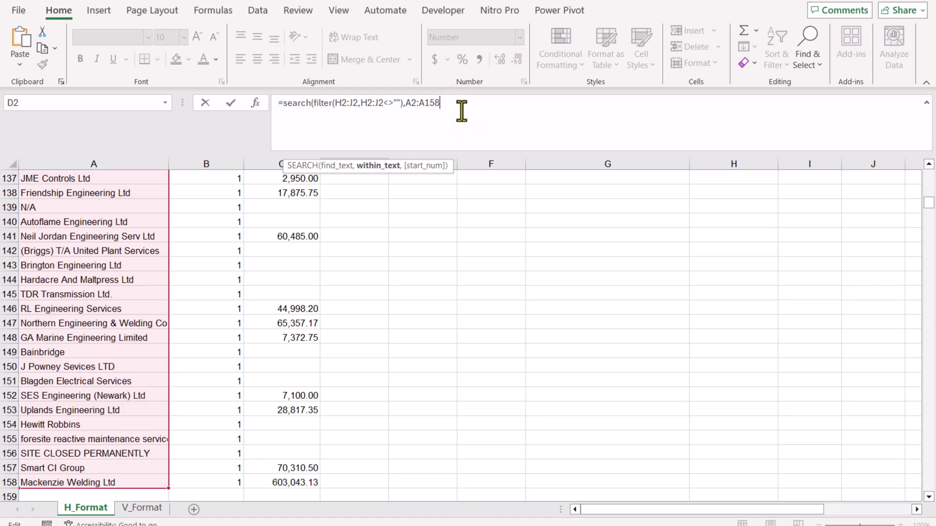
pyautogui.write('0')
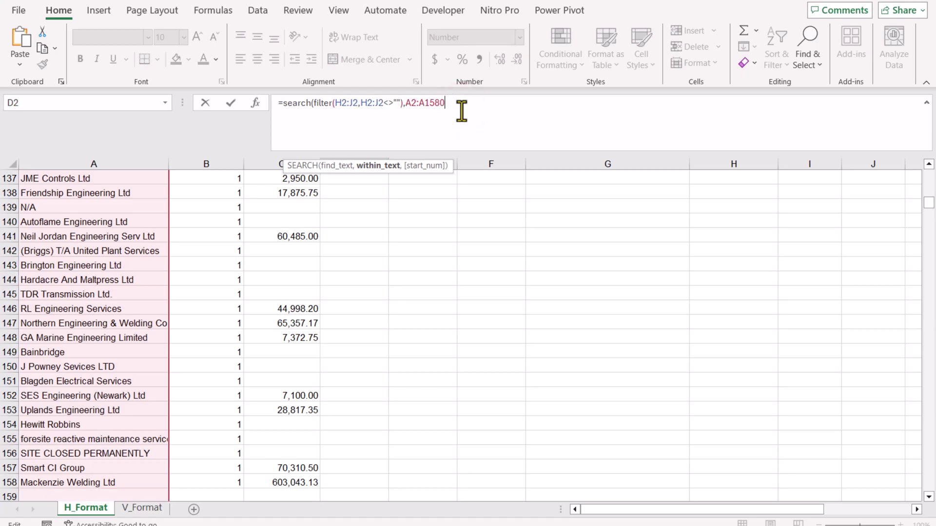
pyautogui.write(')')
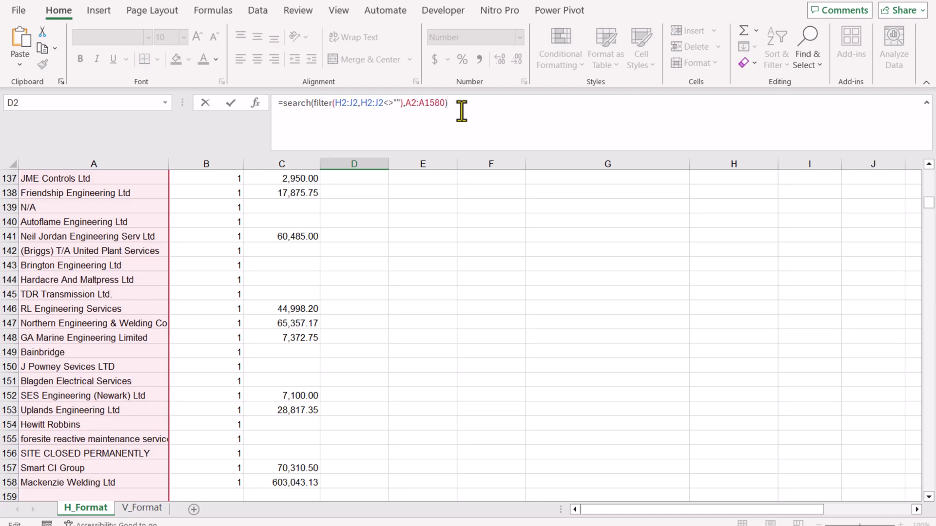
pyautogui.press('Return')
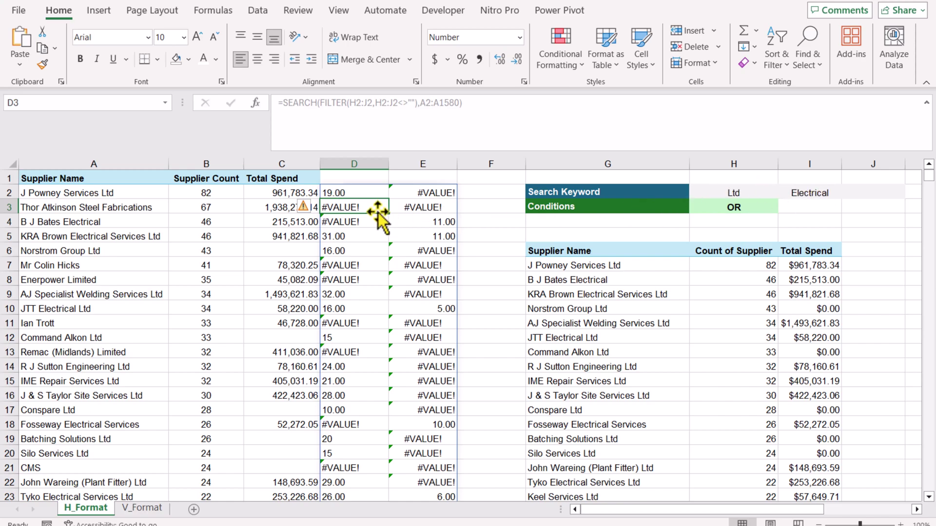
# Compare the SEARCH results for the two keywords in D5:E5 and D2:E2
pyautogui.click(355, 192)
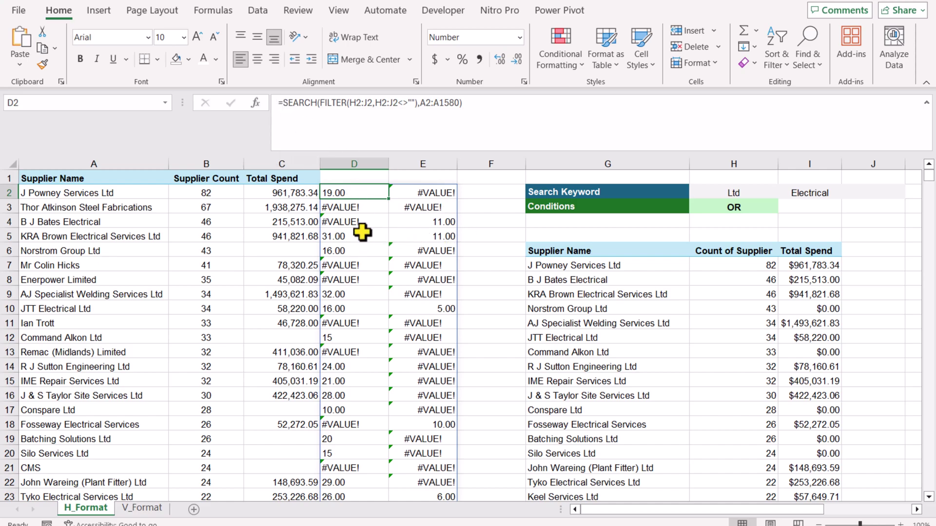
pyautogui.moveTo(361, 236); pyautogui.dragTo(423, 237)
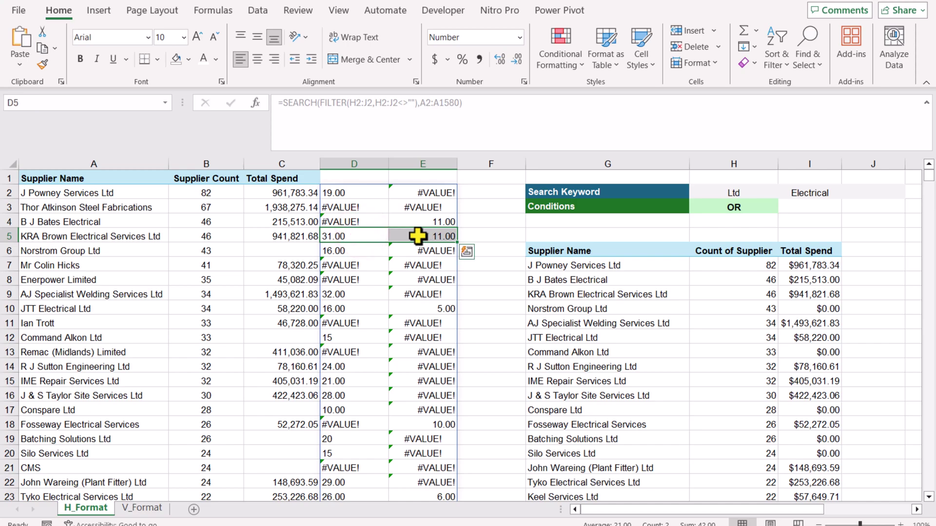
pyautogui.click(365, 195)
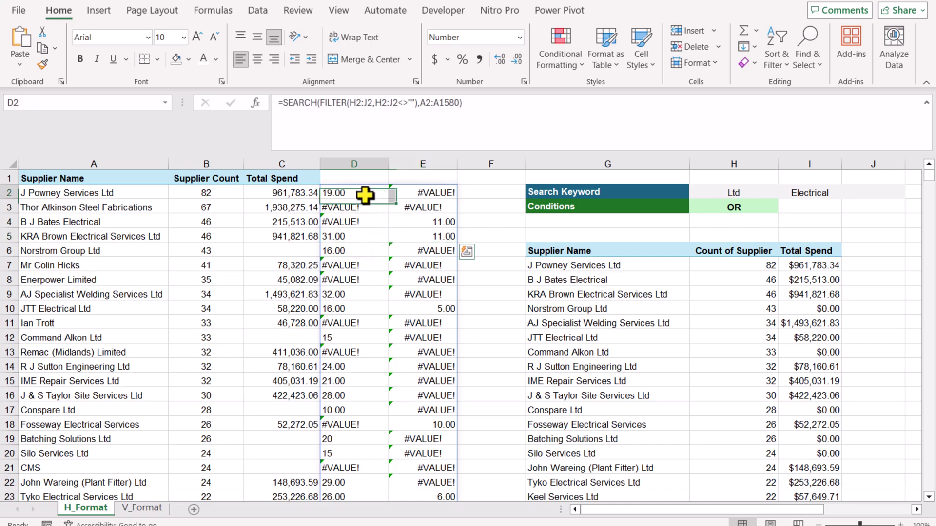
pyautogui.click(419, 194)
pyautogui.click(352, 194)
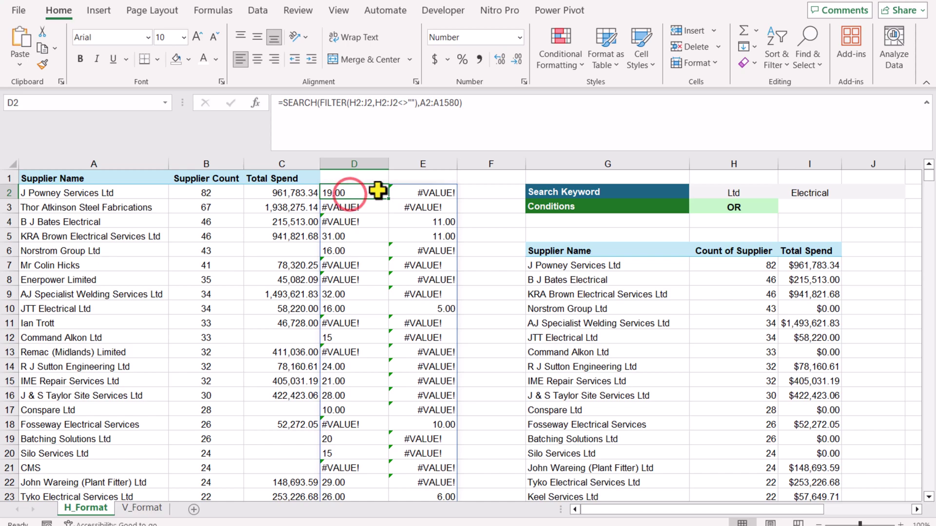
pyautogui.moveTo(363, 192); pyautogui.dragTo(406, 189)
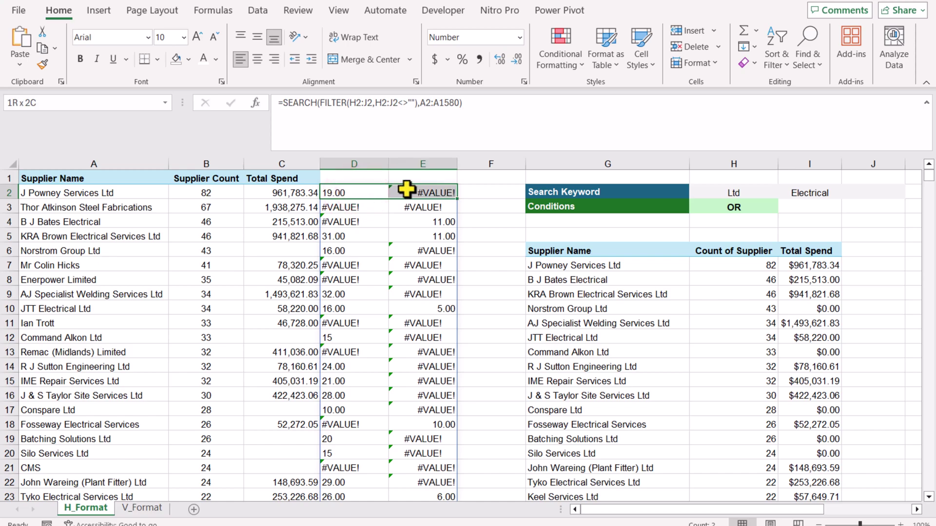
# Insert a BYROW function around D2's SEARCH expression, making that expression its array argument
pyautogui.click(367, 192)
pyautogui.click(283, 108)
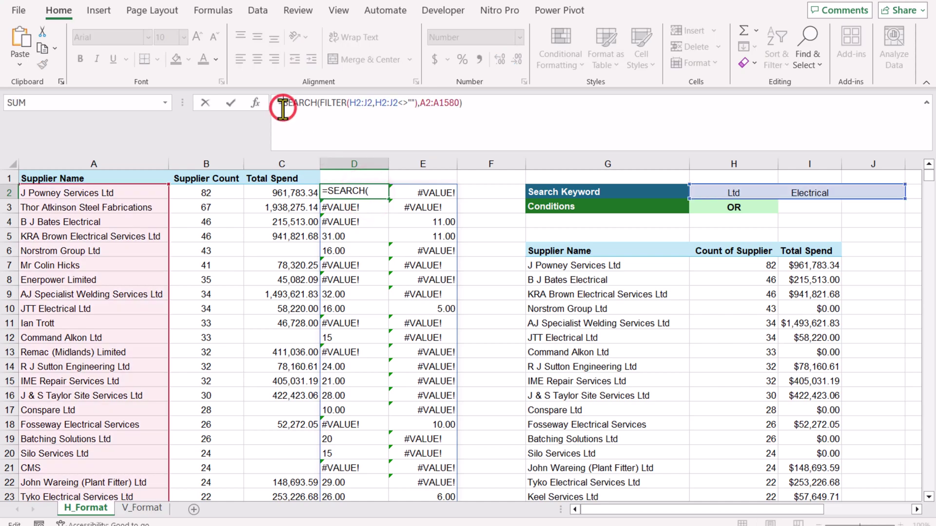
pyautogui.write('byrow(')
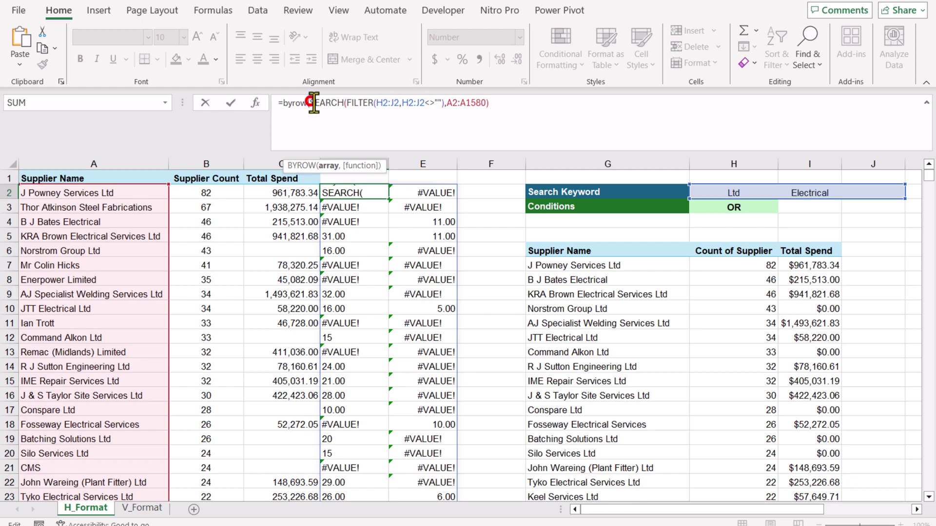
pyautogui.moveTo(313, 104); pyautogui.dragTo(491, 105)
pyautogui.click(496, 102)
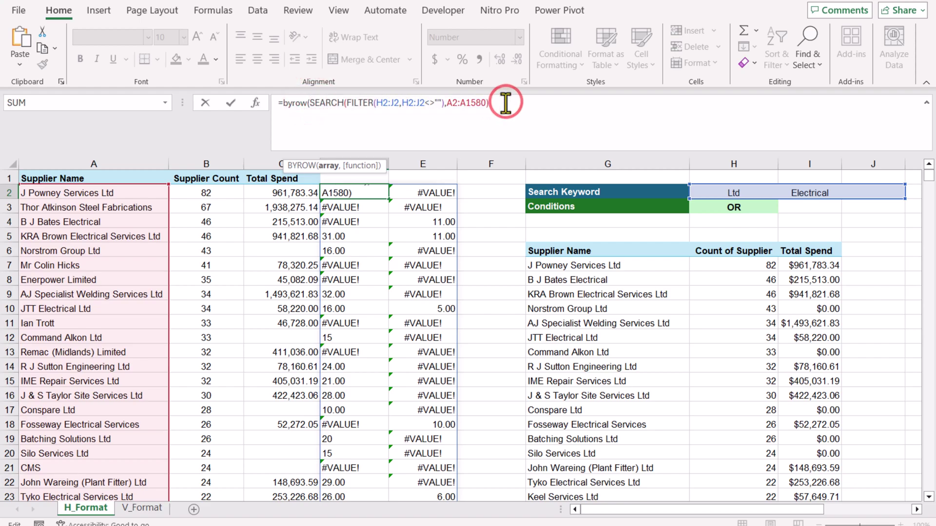
# Add LAMBDA(x,SUM(x)) as BYROW's function argument and complete the formula in D2
pyautogui.write(',lam')
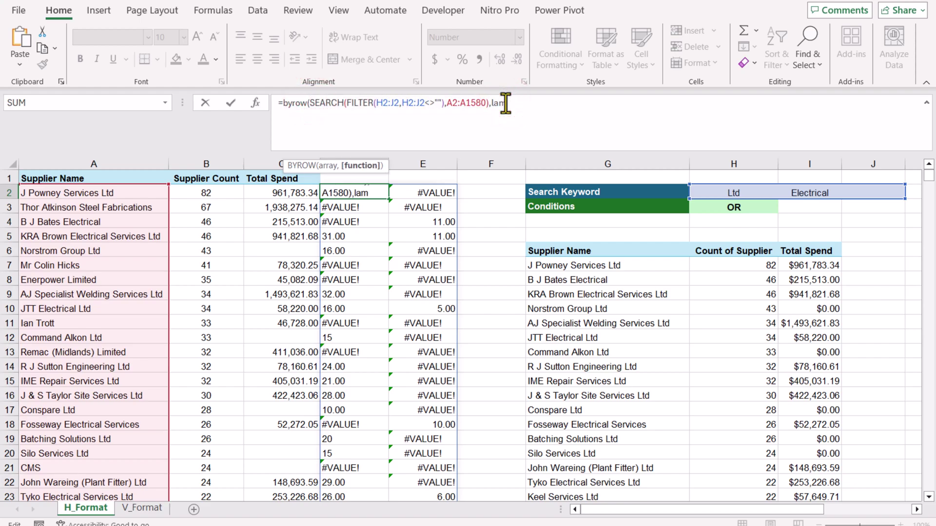
pyautogui.write('bda(')
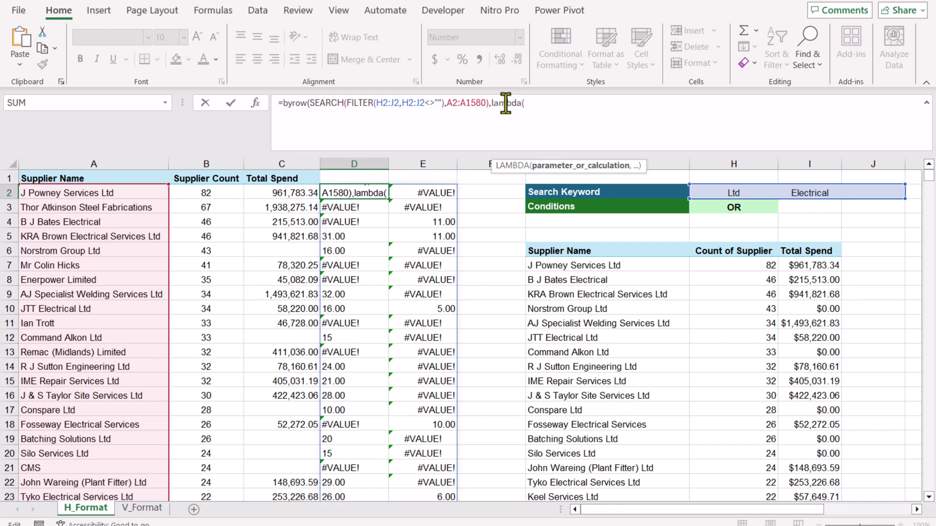
pyautogui.write('x,')
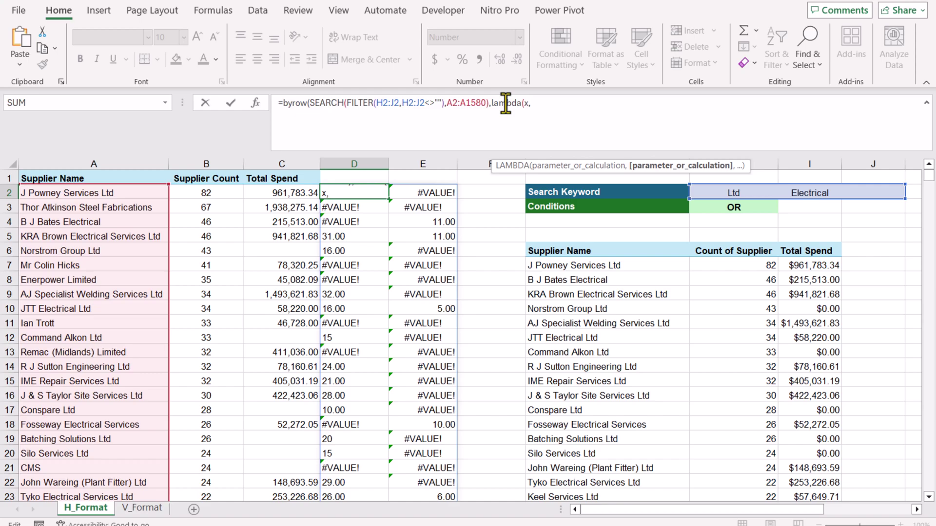
pyautogui.write('sum(')
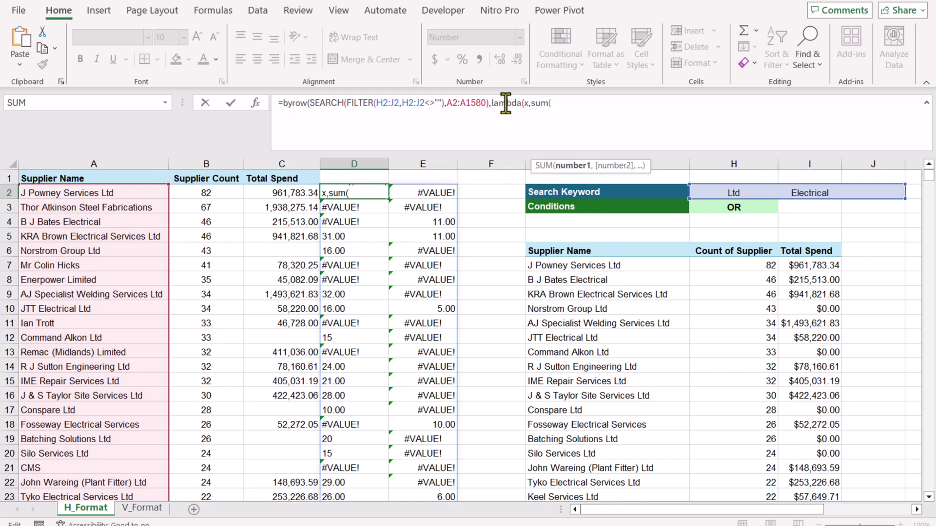
pyautogui.write('x)')
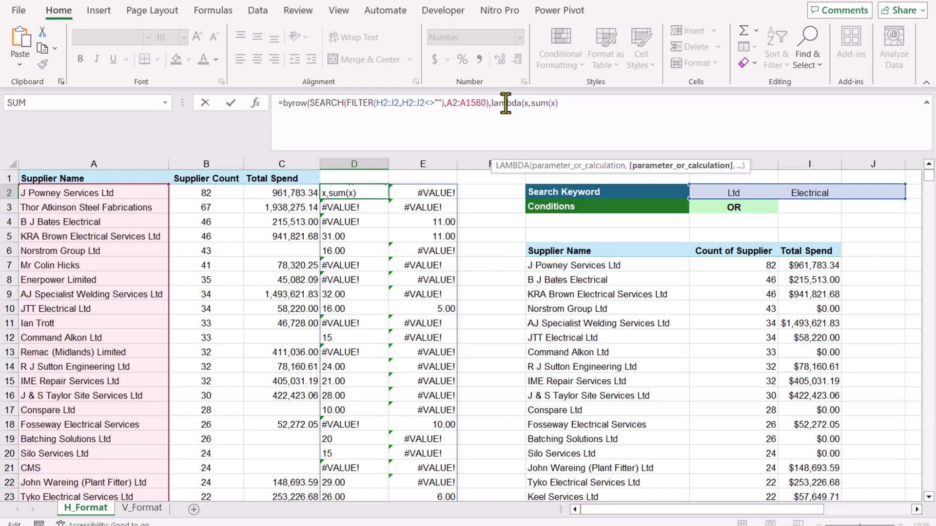
pyautogui.write(')')
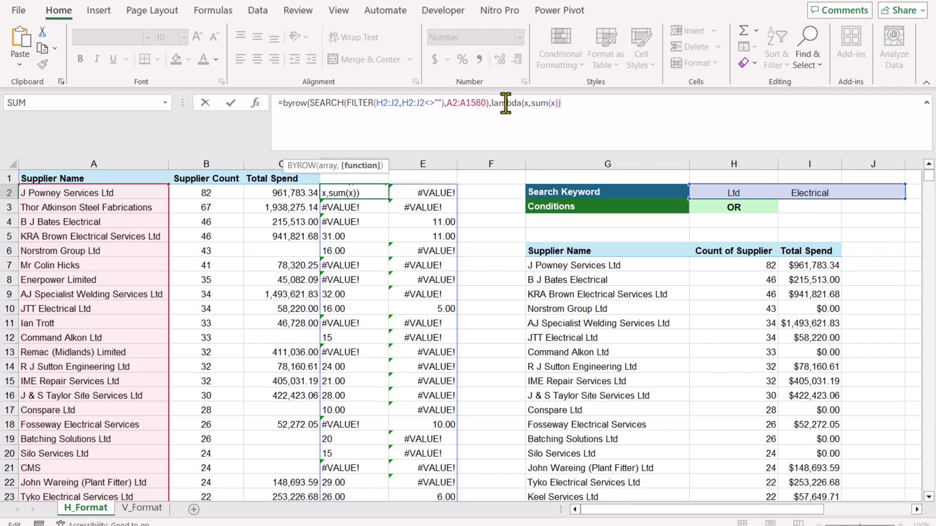
pyautogui.write(')')
pyautogui.press('Return')
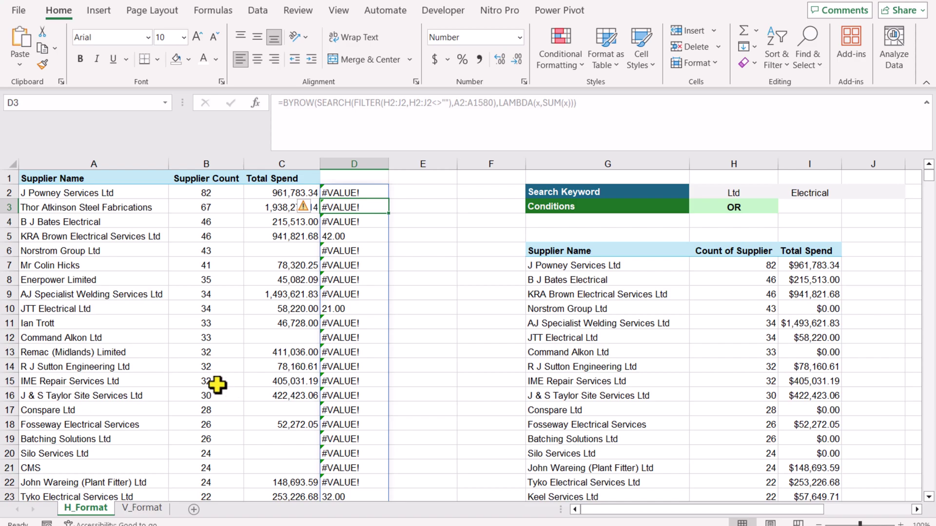
# Review the BYROW results in column D and wrap D2's whole formula in ISNUMBER
pyautogui.scroll(-7, 328, 443)
pyautogui.scroll(7, 328, 444)
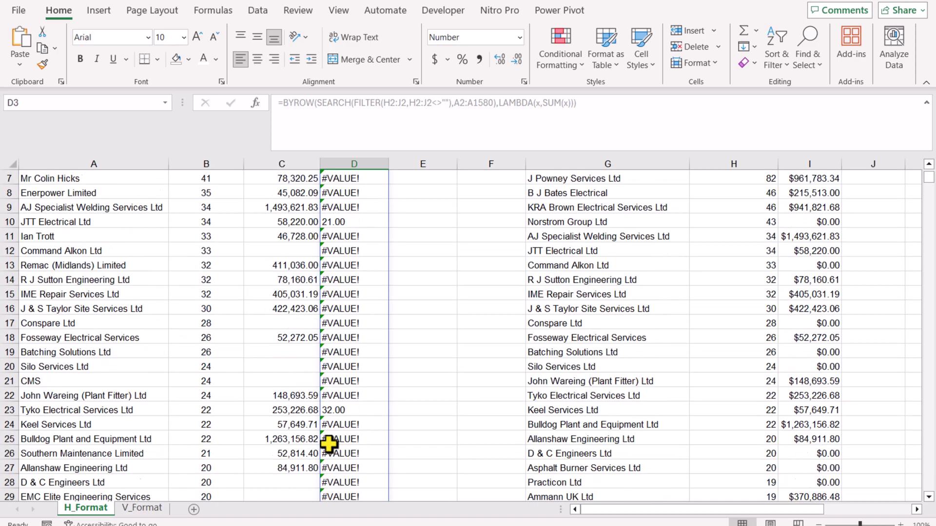
pyautogui.click(329, 192)
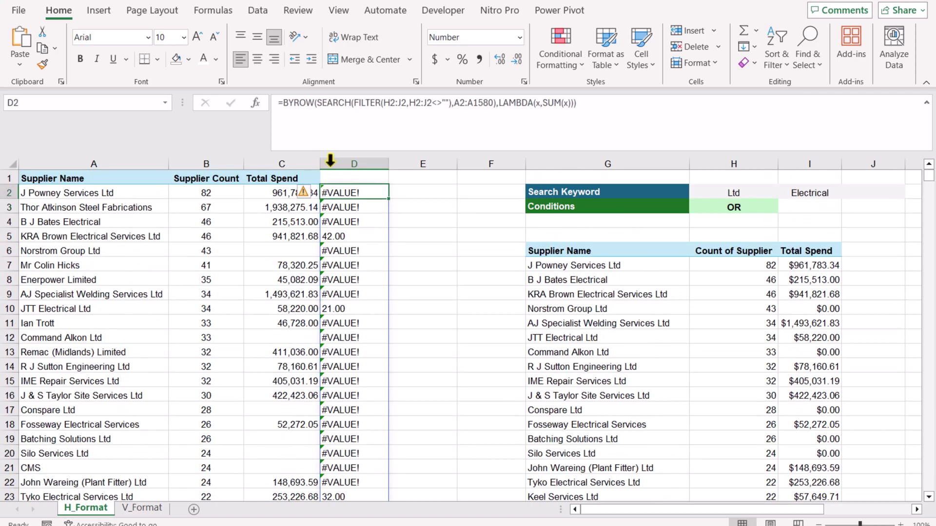
pyautogui.click(284, 103)
pyautogui.write('ISNUMBER(')
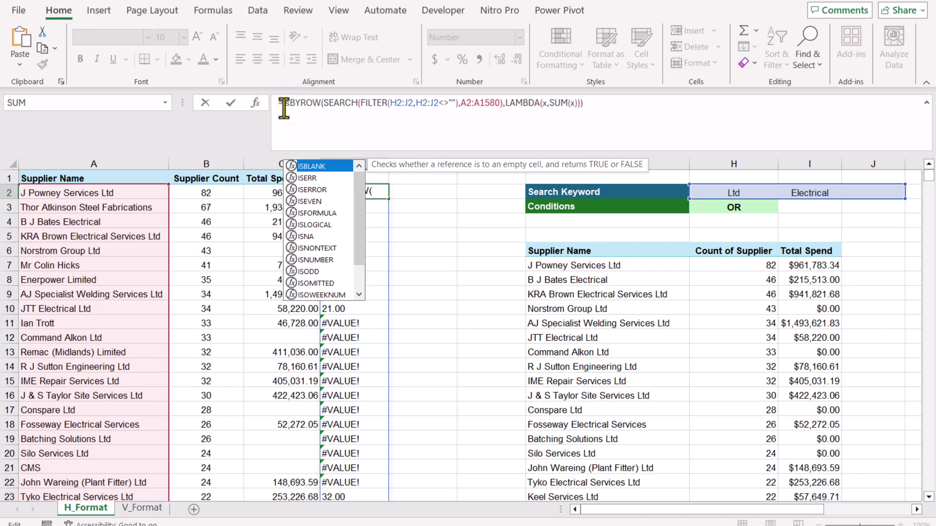
pyautogui.click(648, 105)
pyautogui.write(')')
pyautogui.press('Return')
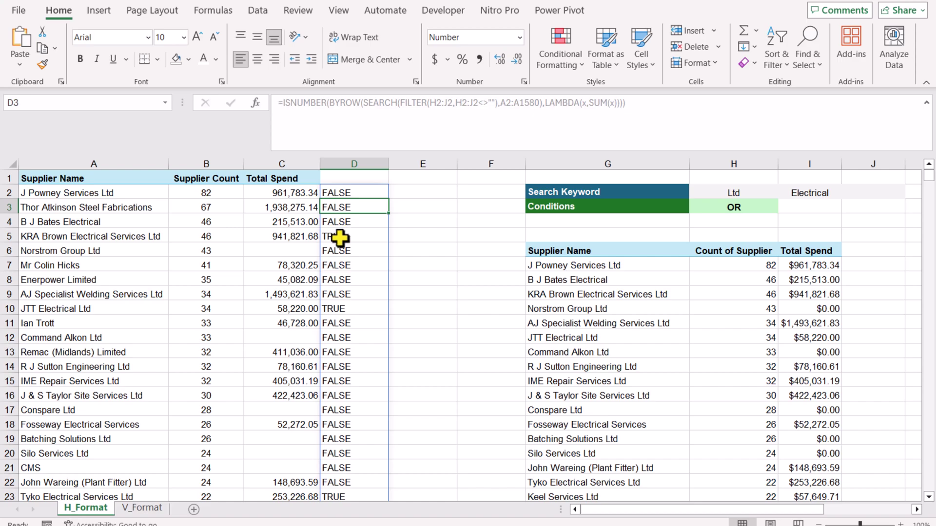
# Cut the ISNUMBER expression out of D2's formula, keeping the equals sign, and start a FILTER function in its place
pyautogui.click(347, 192)
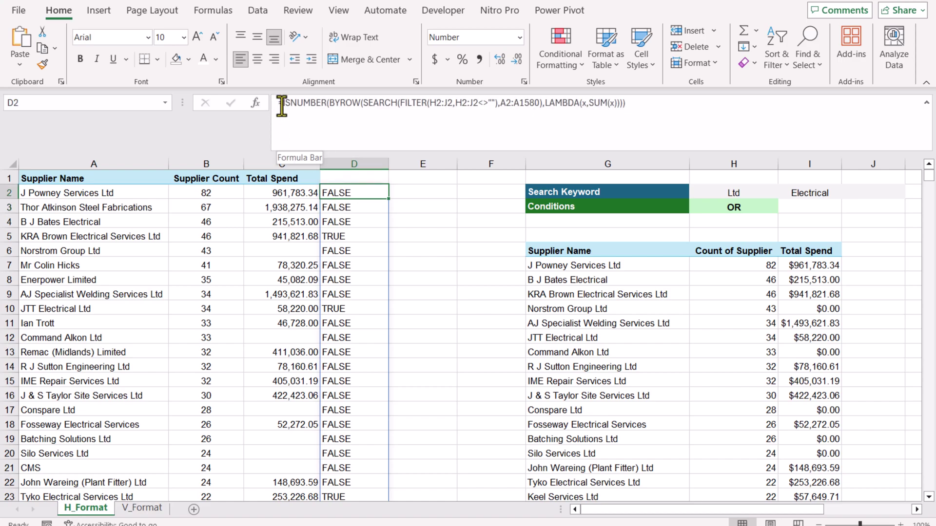
pyautogui.moveTo(282, 104); pyautogui.dragTo(652, 133)
pyautogui.press('BackSpace')
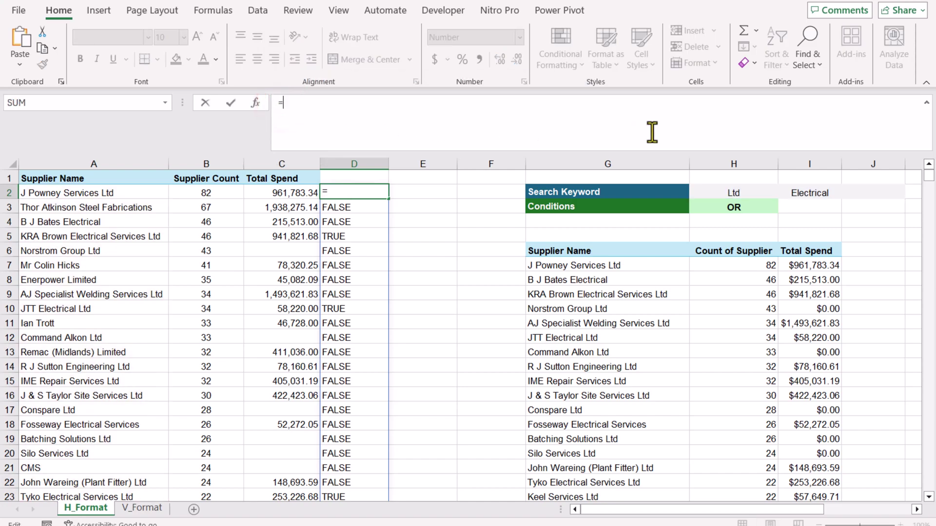
pyautogui.write('filter')
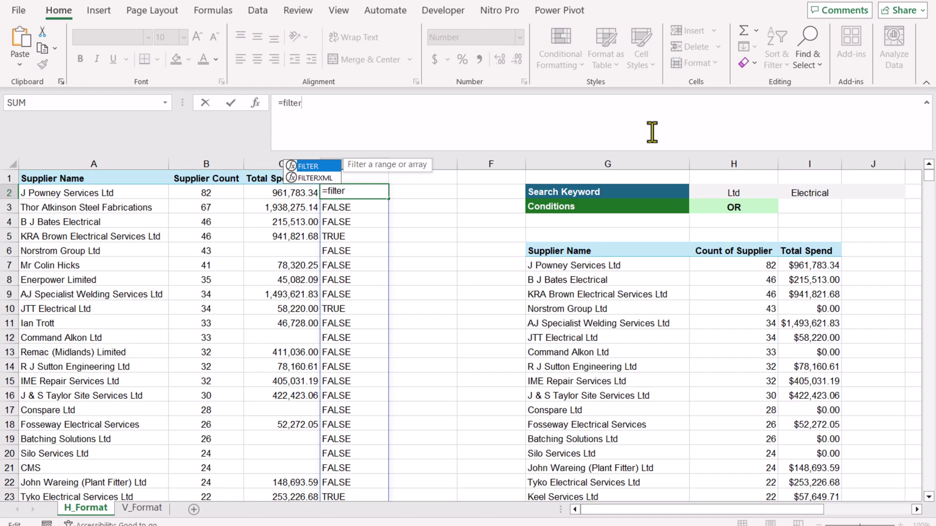
pyautogui.write('(')
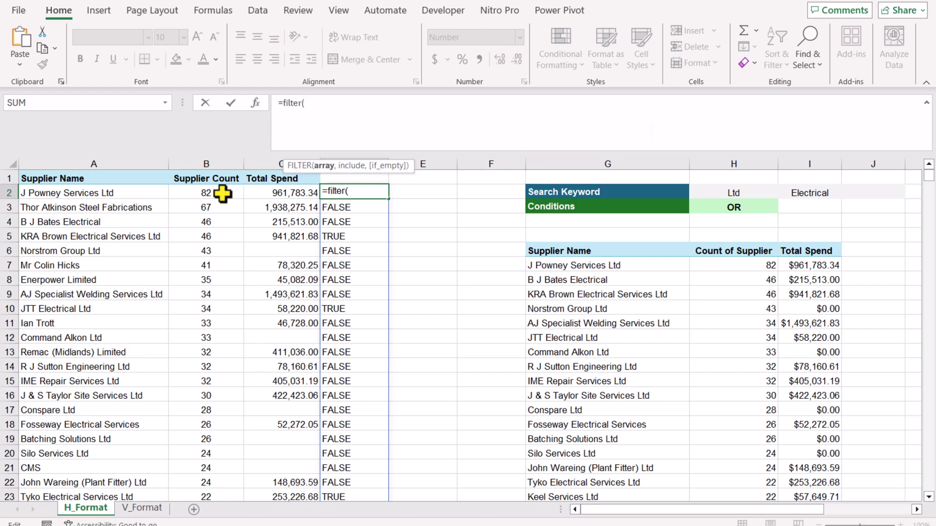
# Complete D2's FILTER formula with A2:C1580 as the array and the cut ISNUMBER expression as the include argument
pyautogui.moveTo(148, 195); pyautogui.dragTo(290, 383)
pyautogui.hotkey('ctrl', 'shift', 'Down')
pyautogui.hotkey('ctrl', 'shift', 'Up')
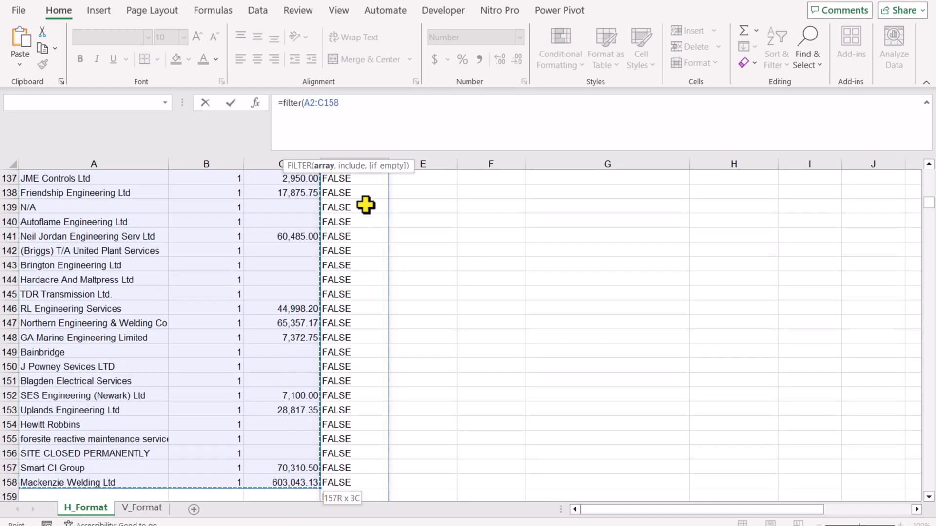
pyautogui.write('0')
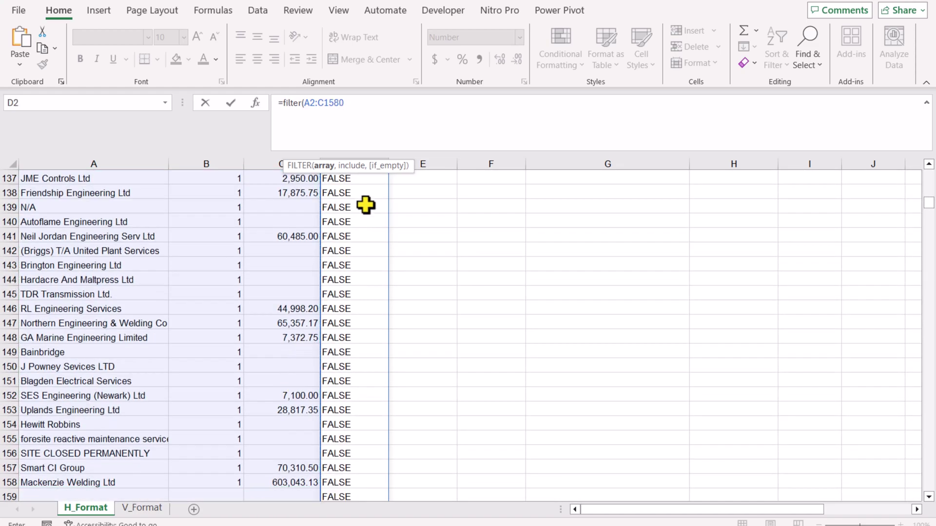
pyautogui.write(',')
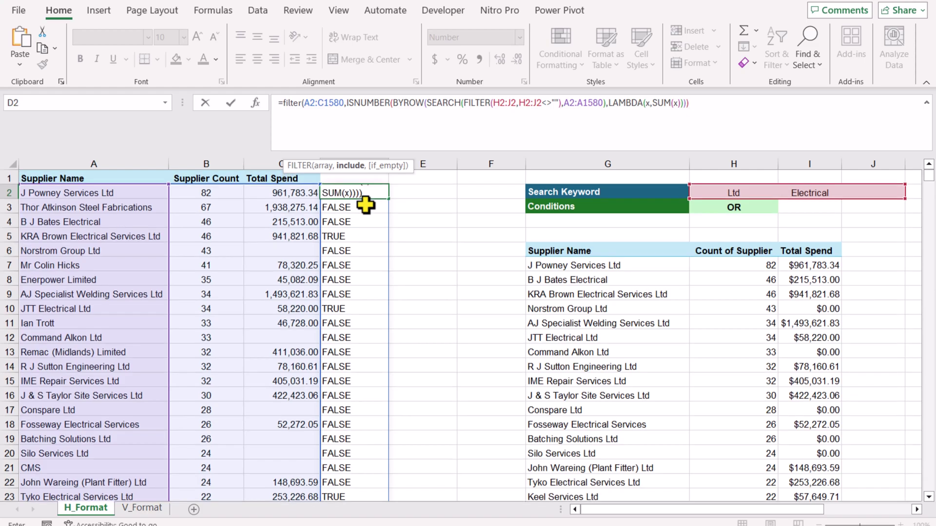
pyautogui.write(')')
pyautogui.press('Return')
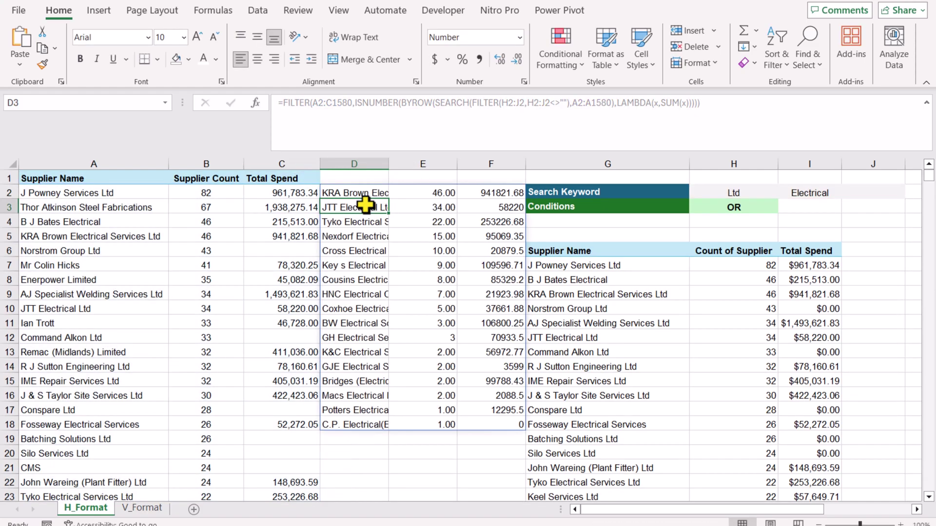
# Copy D2's FILTER formula text without its equals sign, leaving the cell unedited, and select G7
pyautogui.click(365, 192)
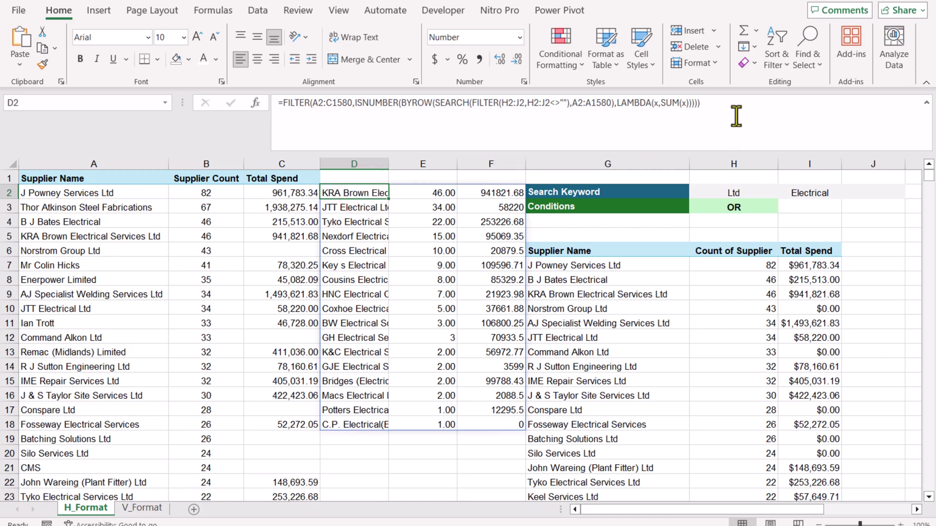
pyautogui.moveTo(736, 116); pyautogui.dragTo(282, 115)
pyautogui.hotkey('ctrl', 'c')
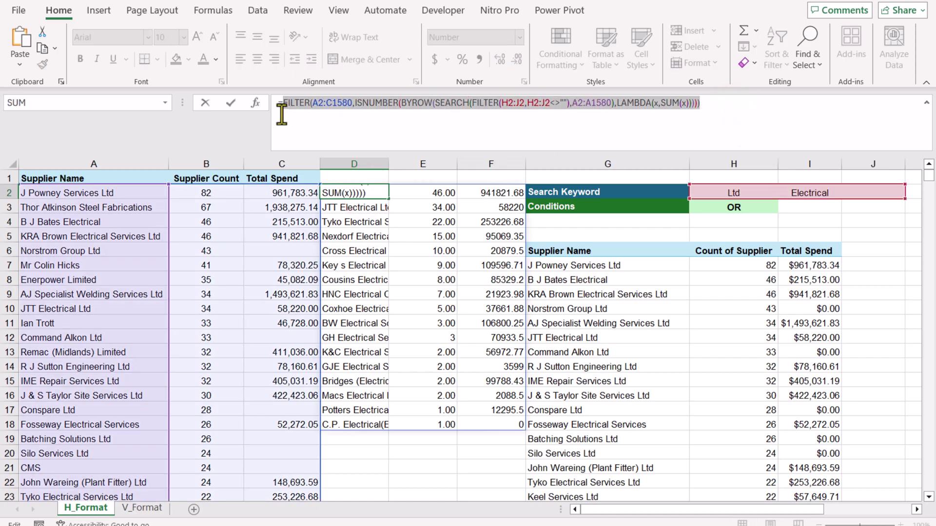
pyautogui.press('Escape')
pyautogui.click(555, 265)
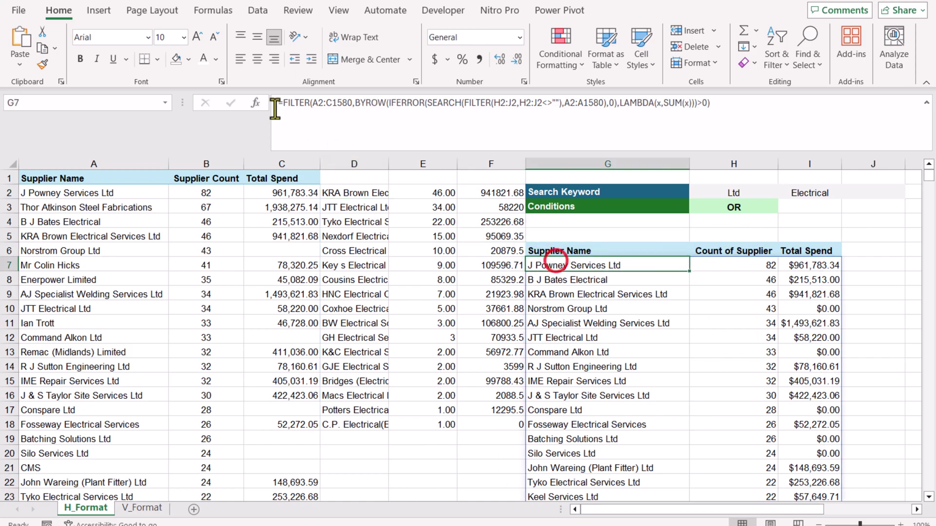
# Insert an IF function before the FILTER in G7's formula, testing H3="AND", with line breaks separating the test from the FILTER
pyautogui.click(305, 117)
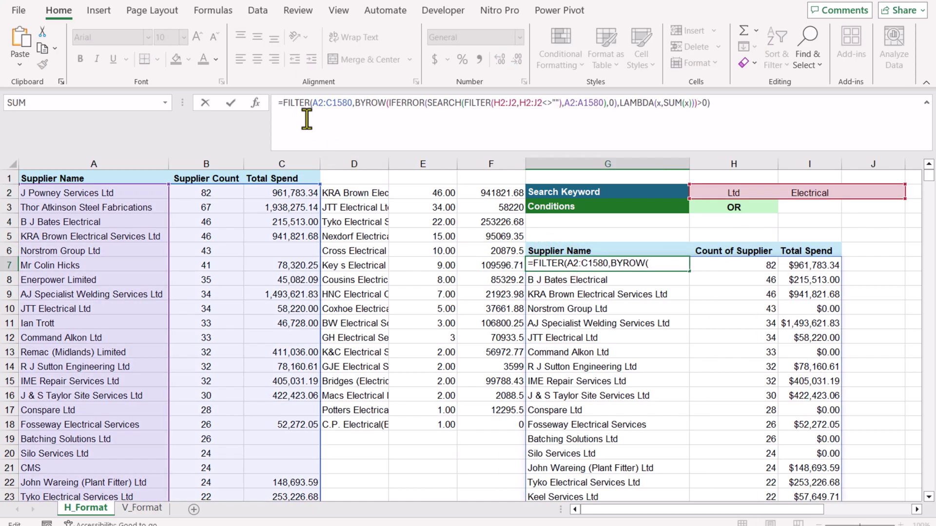
pyautogui.hotkey('alt', 'Return')
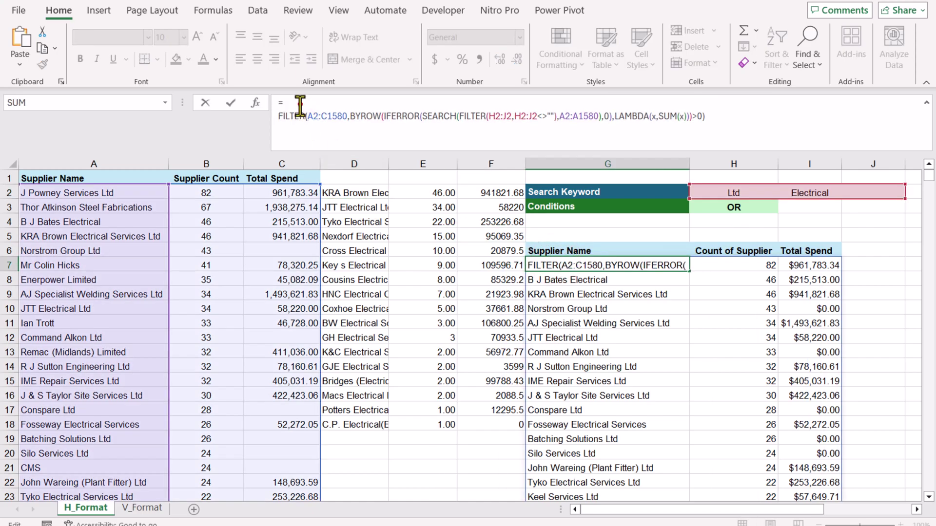
pyautogui.click(300, 104)
pyautogui.write('if')
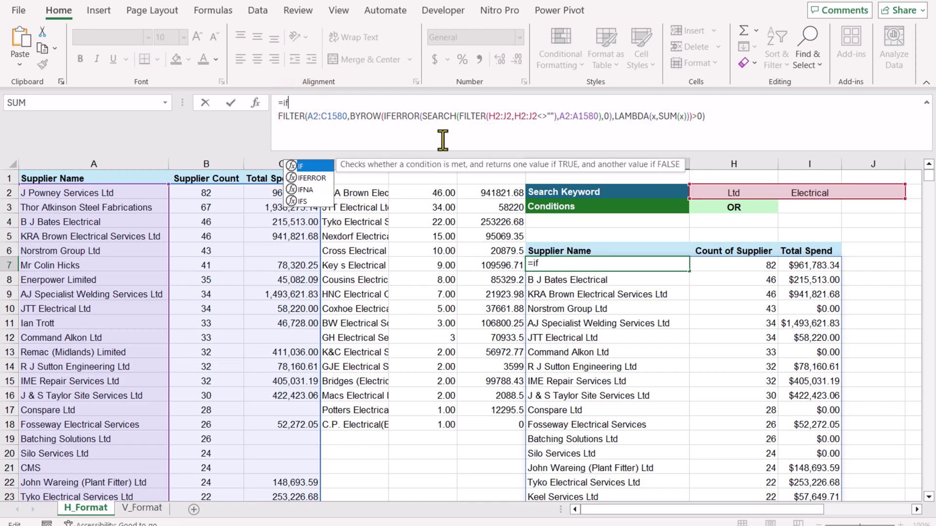
pyautogui.write('(')
pyautogui.click(710, 209)
pyautogui.write('="A')
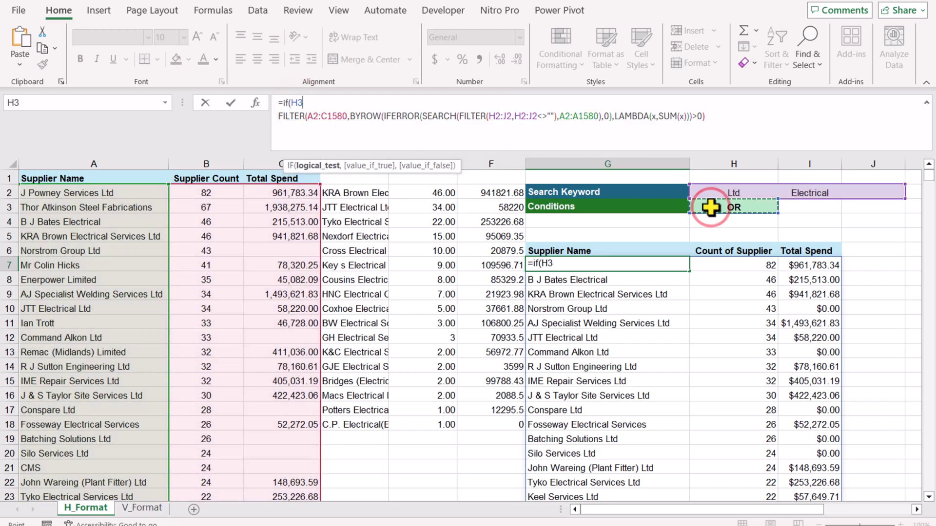
pyautogui.write('ND",')
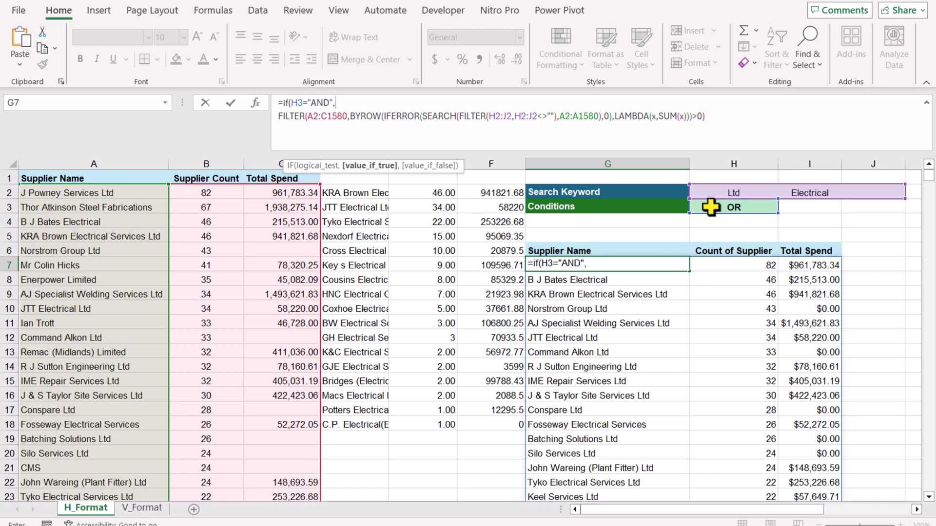
pyautogui.hotkey('alt', 'Return')
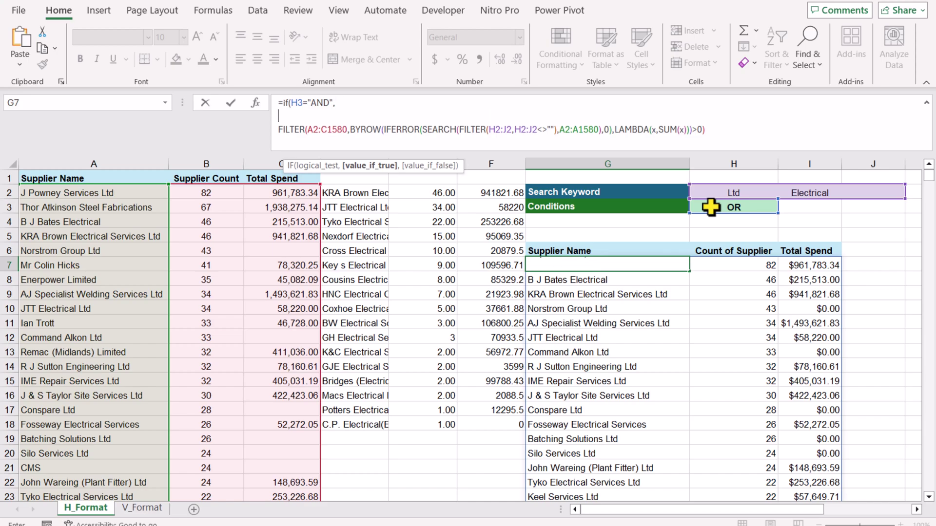
# Complete G7's IF formula with the copied ISNUMBER-based FILTER as the true value and the existing IFERROR-based FILTER as the false value
pyautogui.hotkey('ctrl', 'v')
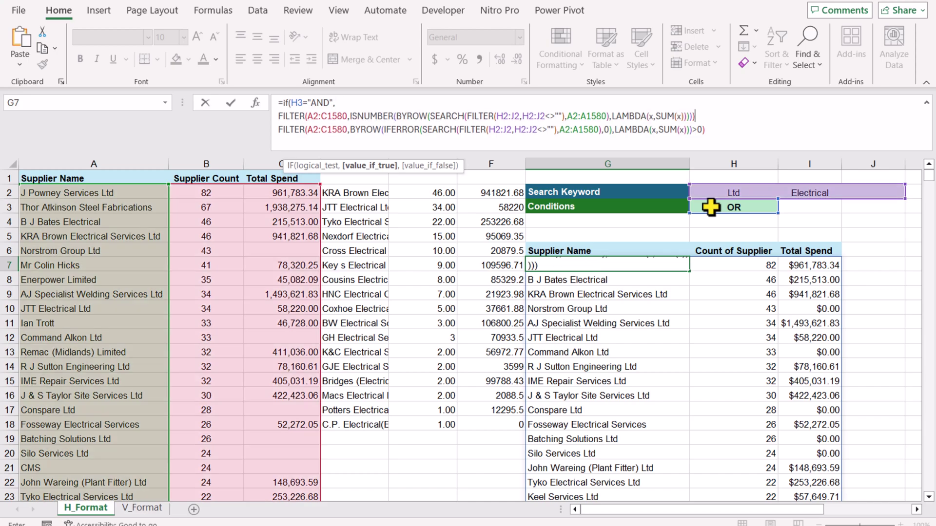
pyautogui.write(',')
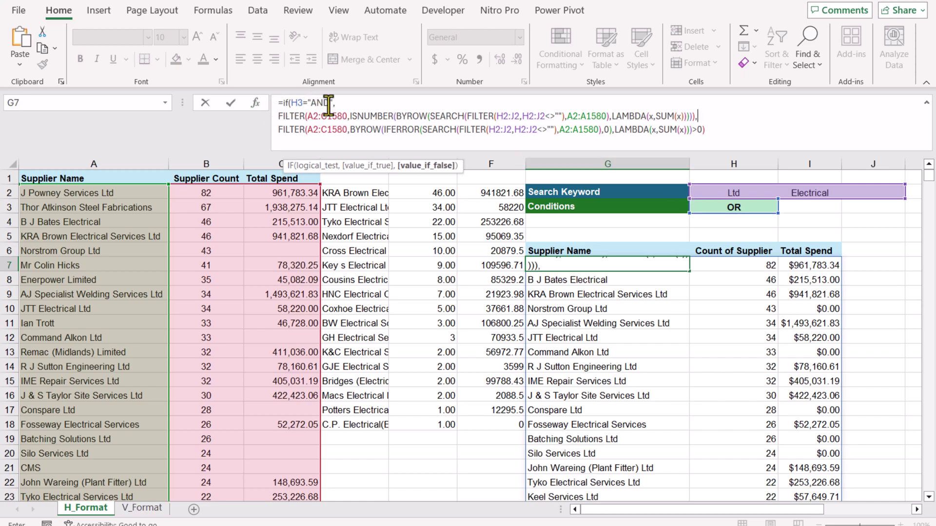
pyautogui.moveTo(284, 117); pyautogui.dragTo(696, 117)
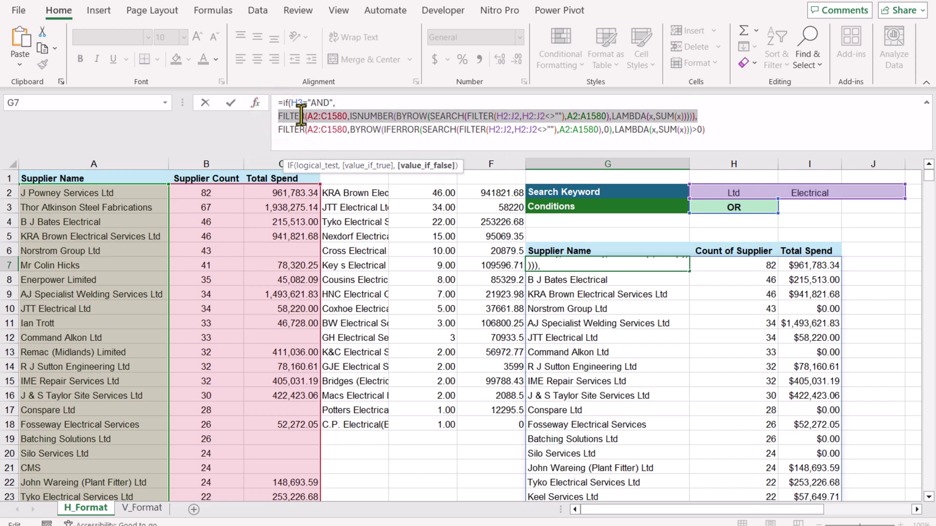
pyautogui.moveTo(277, 130); pyautogui.dragTo(728, 133)
pyautogui.click(728, 131)
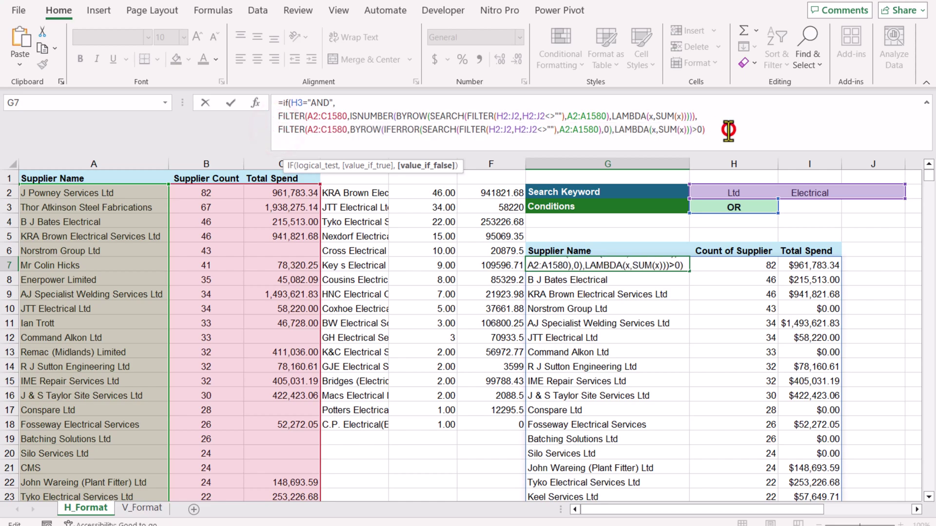
pyautogui.write(')')
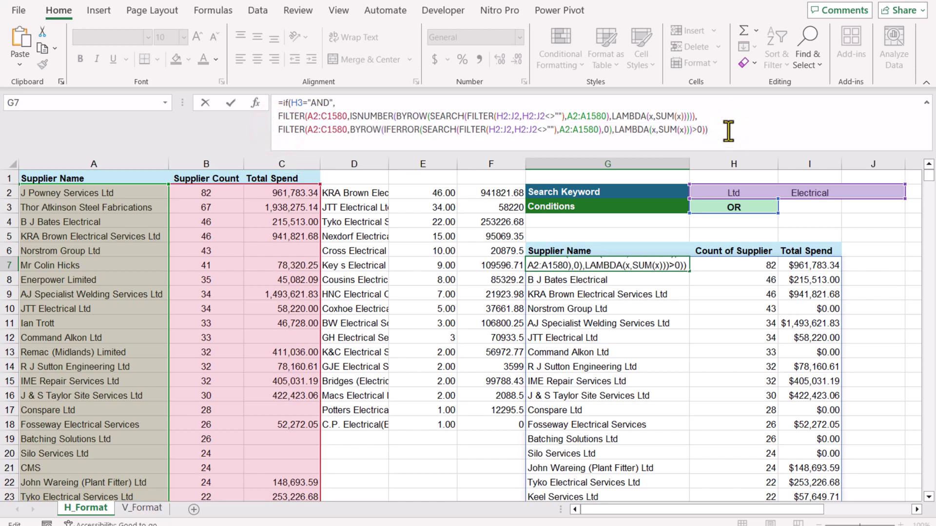
pyautogui.press('Return')
# Clear the helper formula in D2 and set the condition in H3 to AND
pyautogui.click(348, 198)
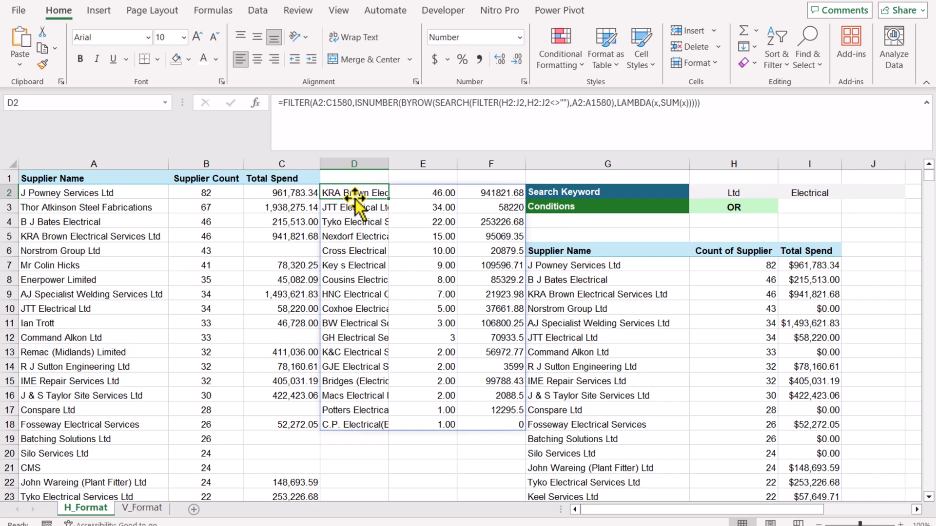
pyautogui.press('Delete')
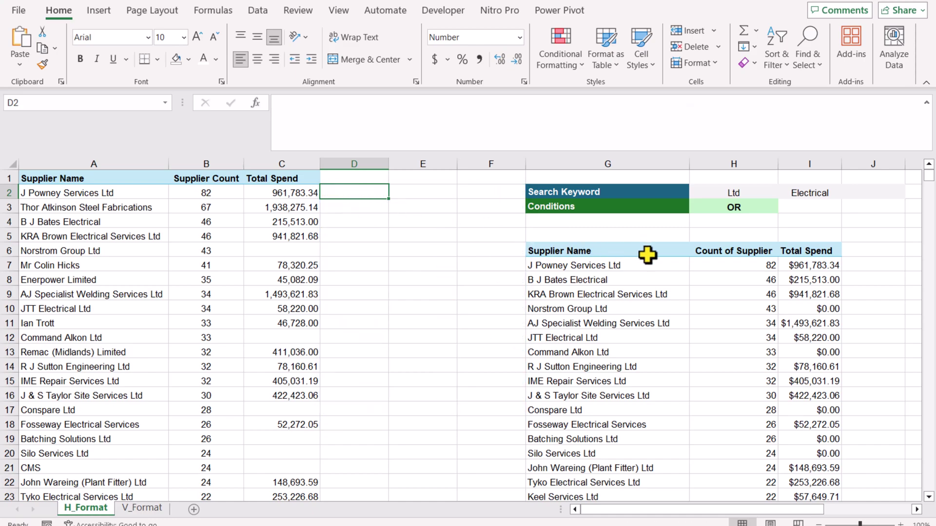
pyautogui.click(757, 208)
pyautogui.click(783, 207)
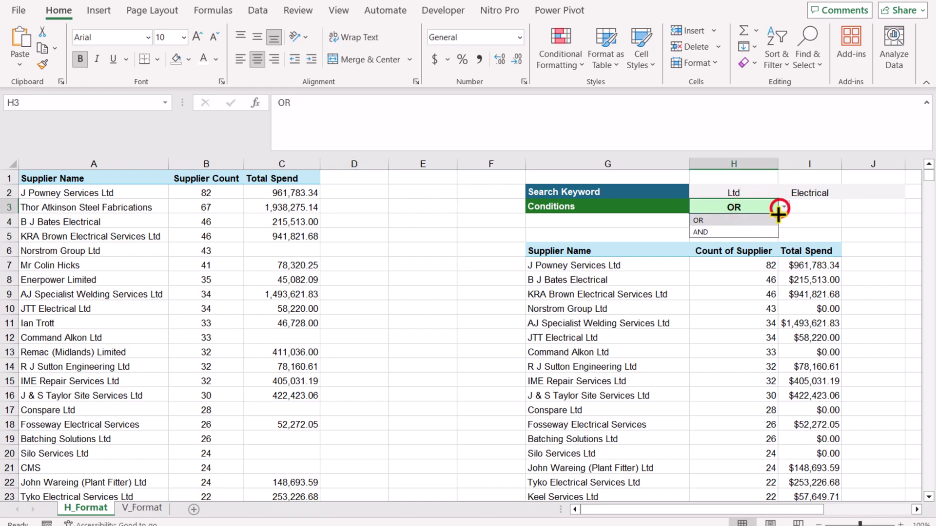
pyautogui.click(757, 231)
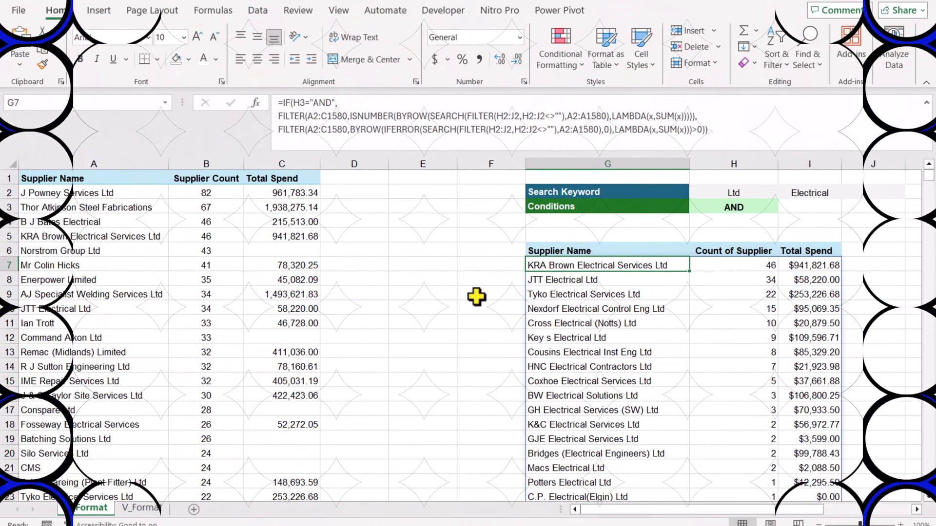
pyautogui.click(476, 296)
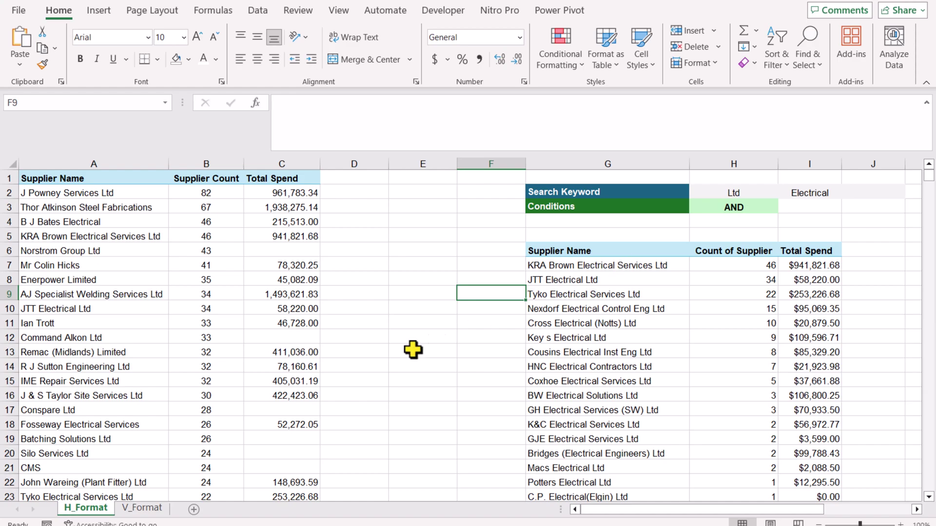
# Check the V_Format sheet's layout, then copy the entire IF formula text from G7 on H_Format, leaving the cell unedited
pyautogui.click(145, 508)
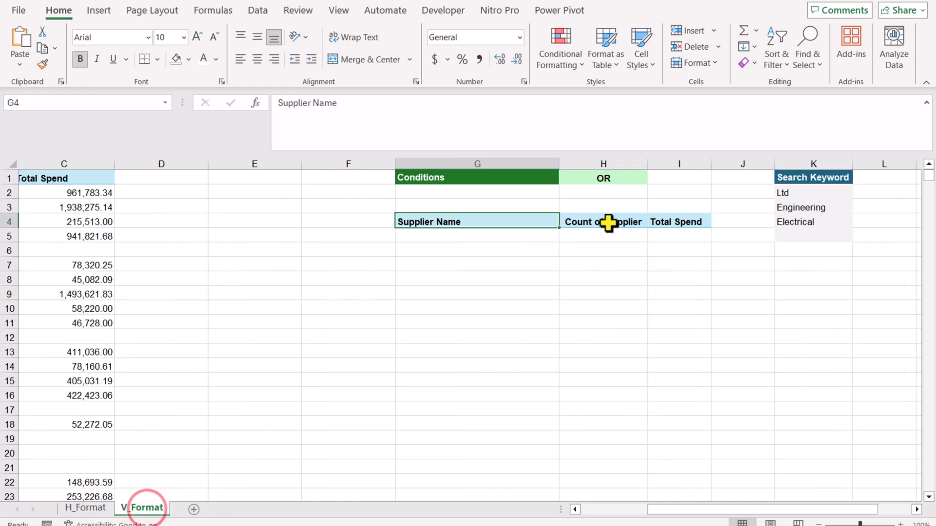
pyautogui.click(82, 510)
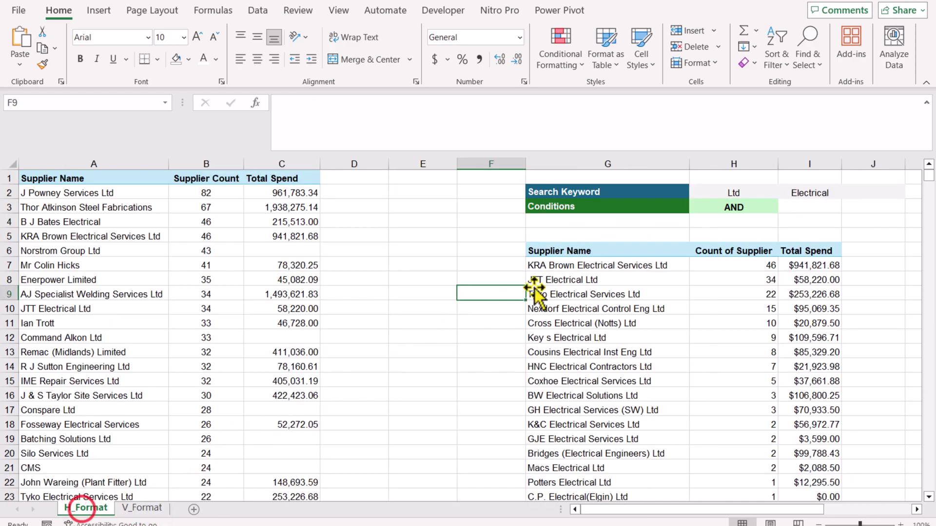
pyautogui.click(565, 265)
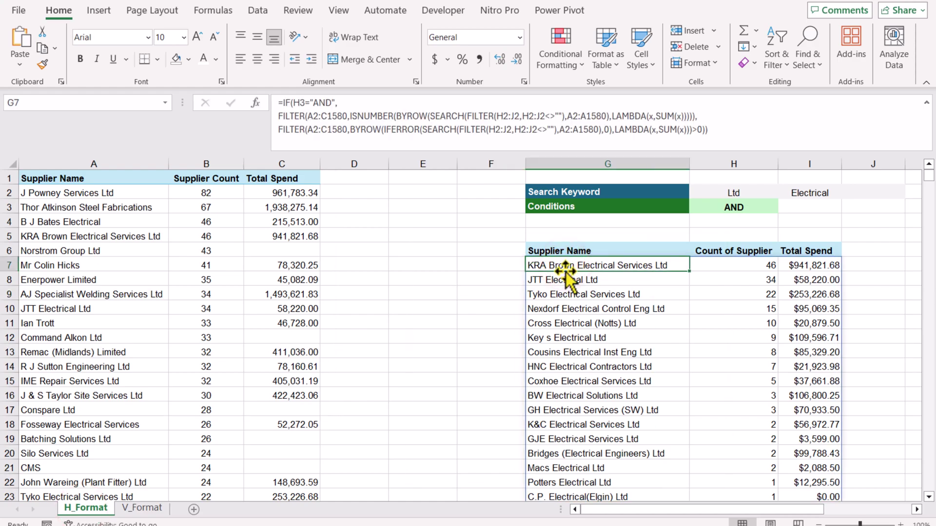
pyautogui.moveTo(750, 137); pyautogui.dragTo(222, 100)
pyautogui.hotkey('ctrl', 'c')
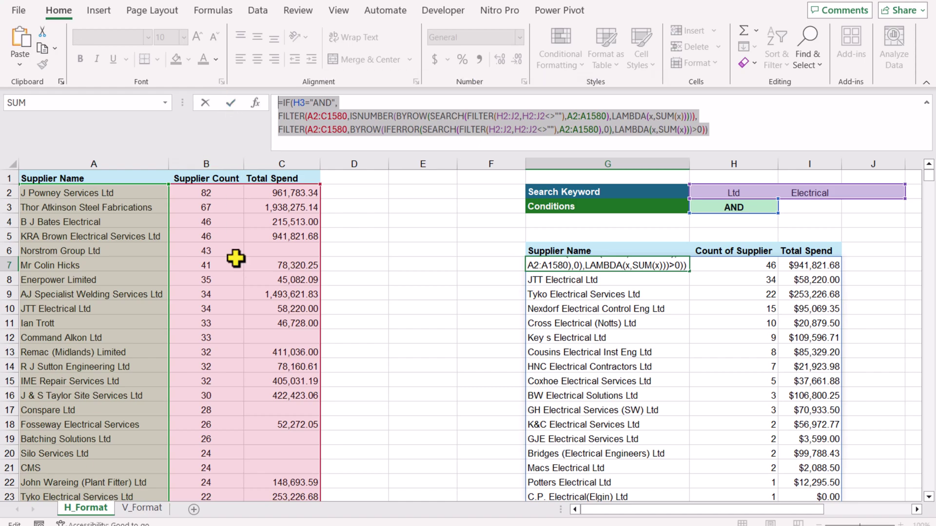
pyautogui.press('Escape')
# Paste the copied IF formula into G5 on the V_Format sheet
pyautogui.click(146, 508)
pyautogui.click(452, 236)
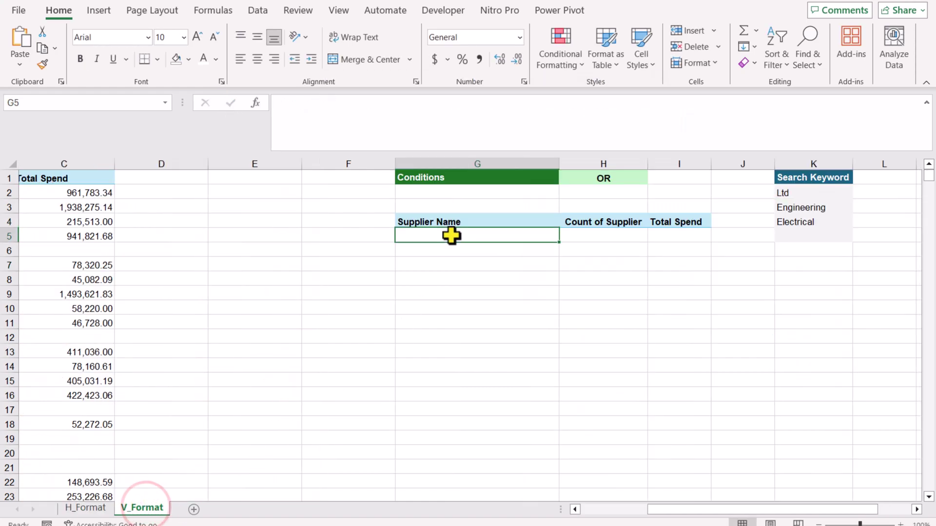
pyautogui.doubleClick(451, 236)
pyautogui.hotkey('ctrl', 'v')
pyautogui.press('Return')
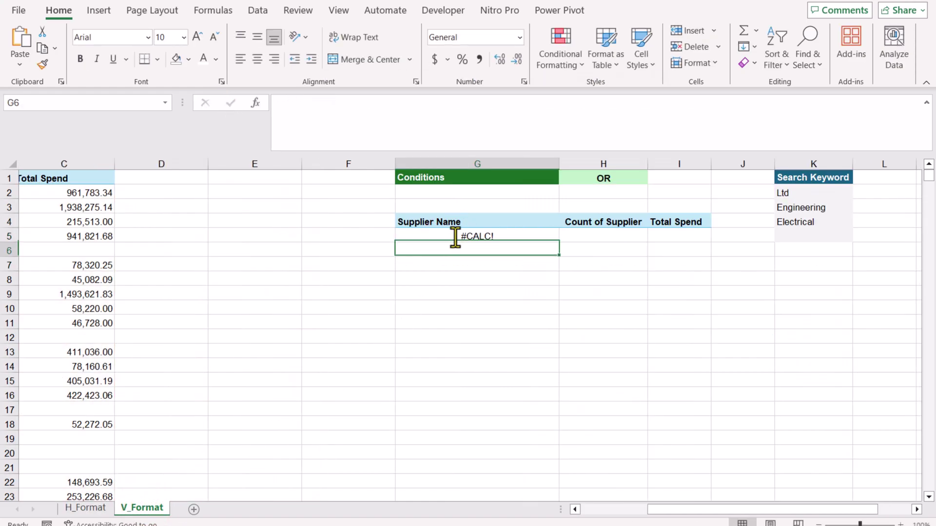
# Change the cell reference in the IF test of G5's formula to H1
pyautogui.click(535, 241)
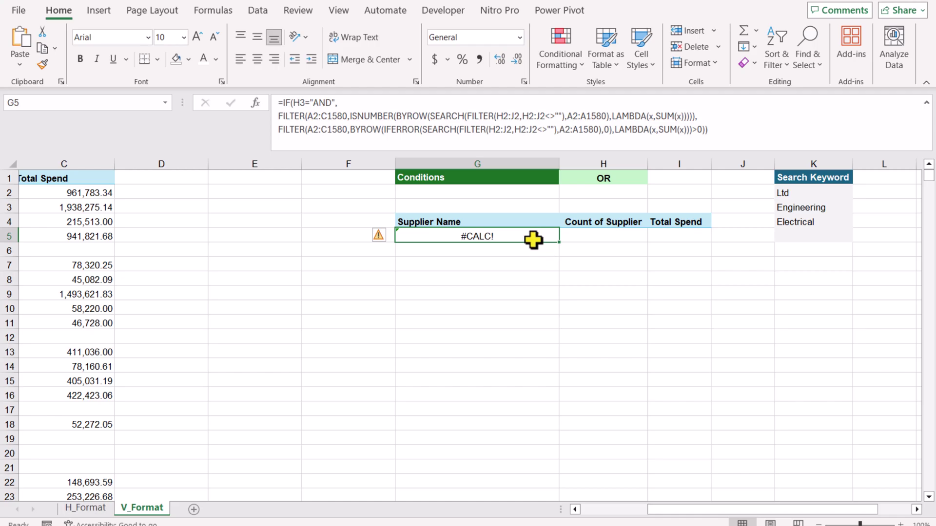
pyautogui.doubleClick(534, 239)
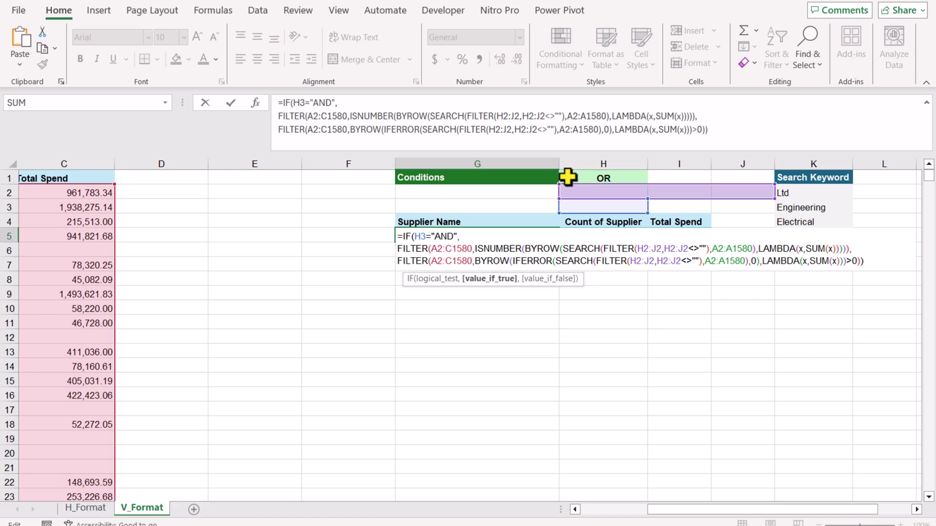
pyautogui.doubleClick(306, 103)
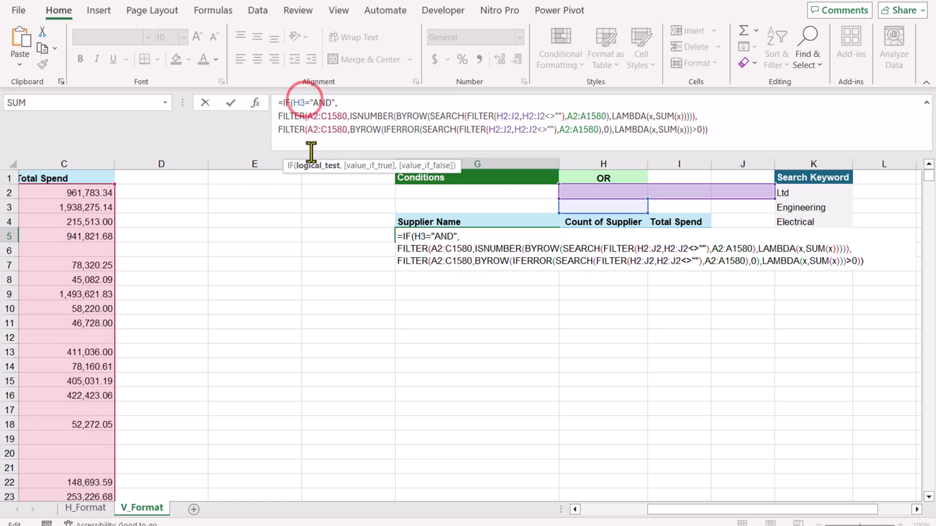
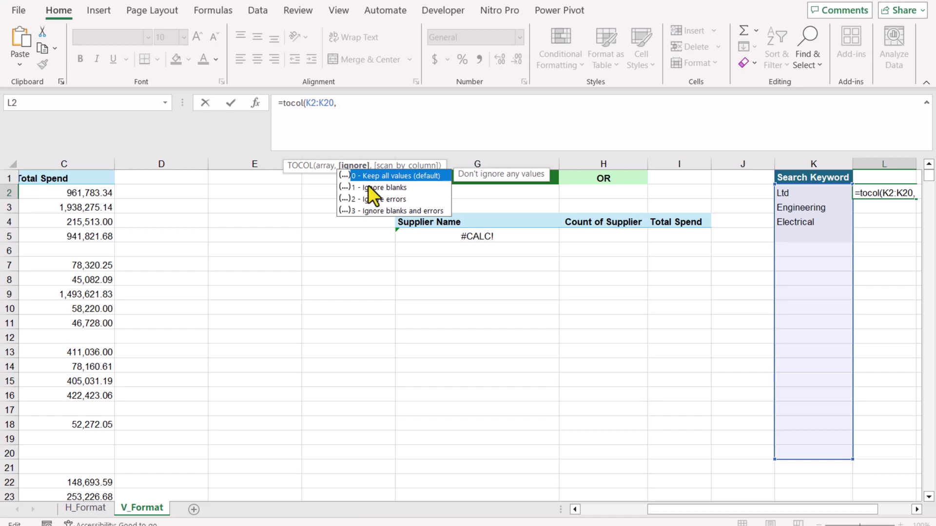
# Complete L2's TOCOL formula for K2:K20 with ignore option 3, blanks and errors
pyautogui.doubleClick(384, 211)
pyautogui.write(')')
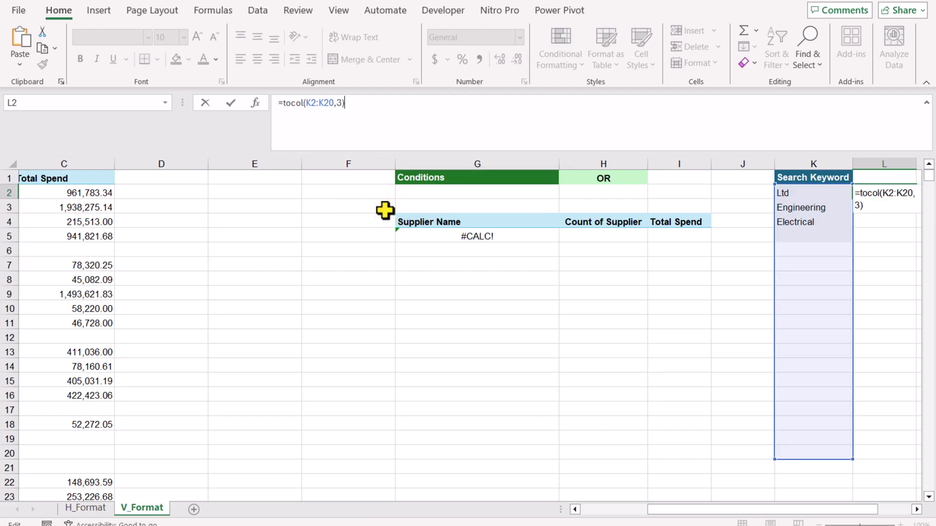
pyautogui.press('Return')
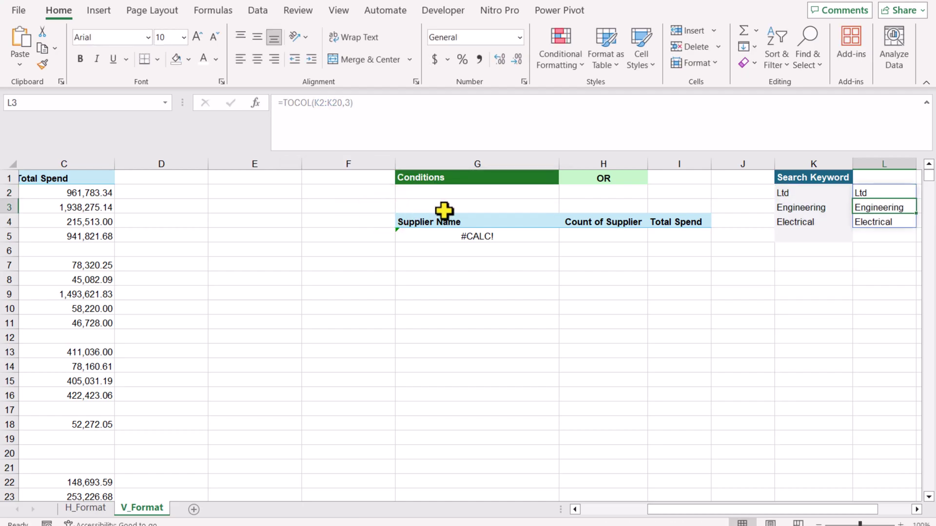
# Wrap the TOCOL formula in L2 in a TRANSPOSE function
pyautogui.click(917, 509)
pyautogui.click(917, 510)
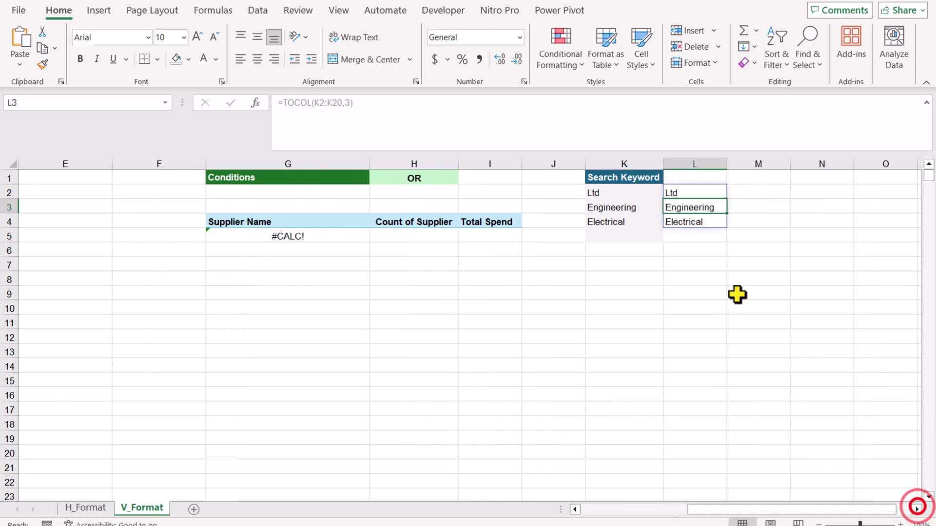
pyautogui.click(693, 191)
pyautogui.click(282, 102)
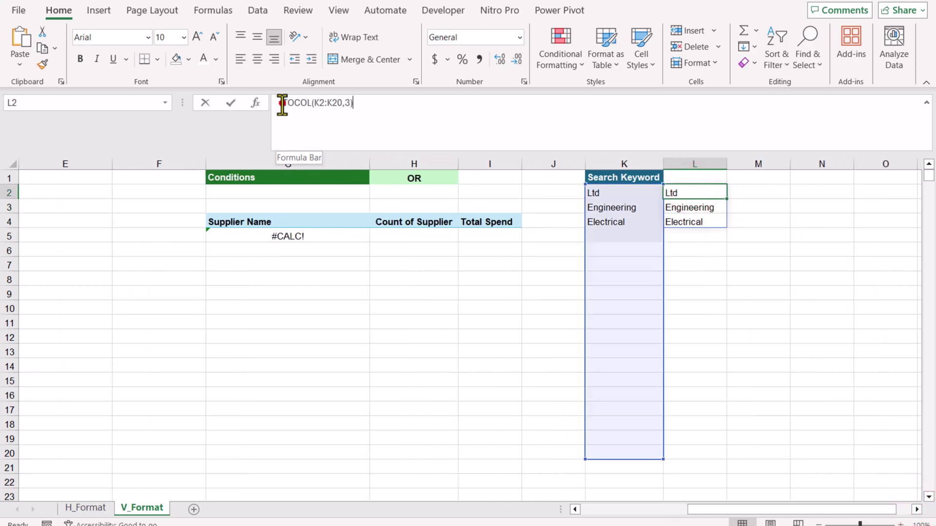
pyautogui.write('transpose')
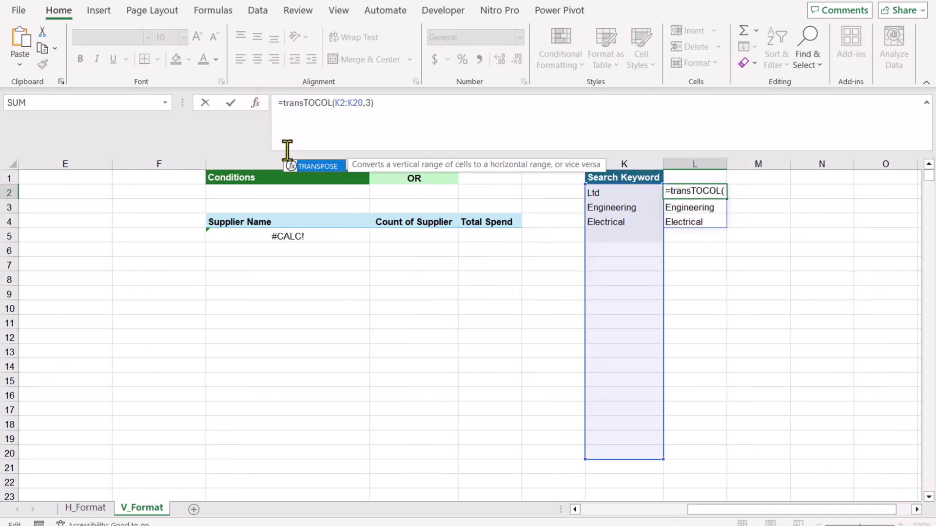
pyautogui.write('(')
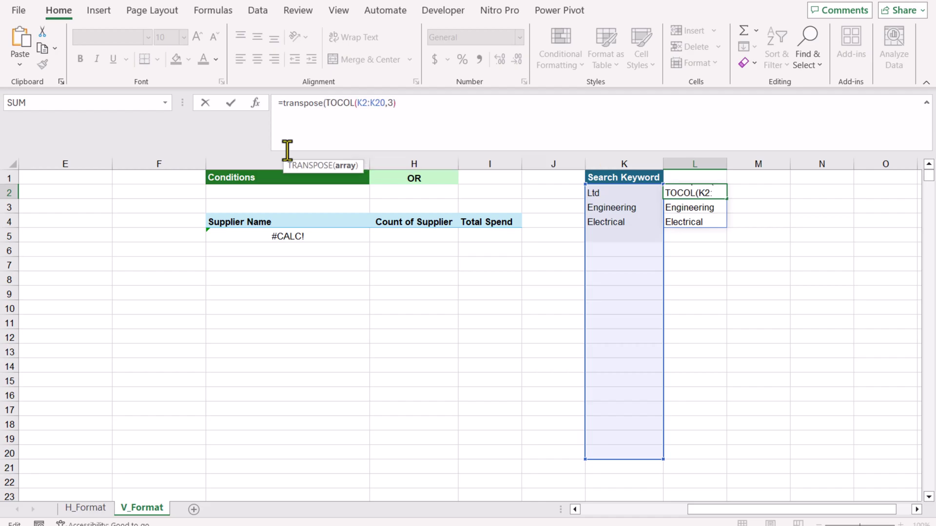
pyautogui.write(')')
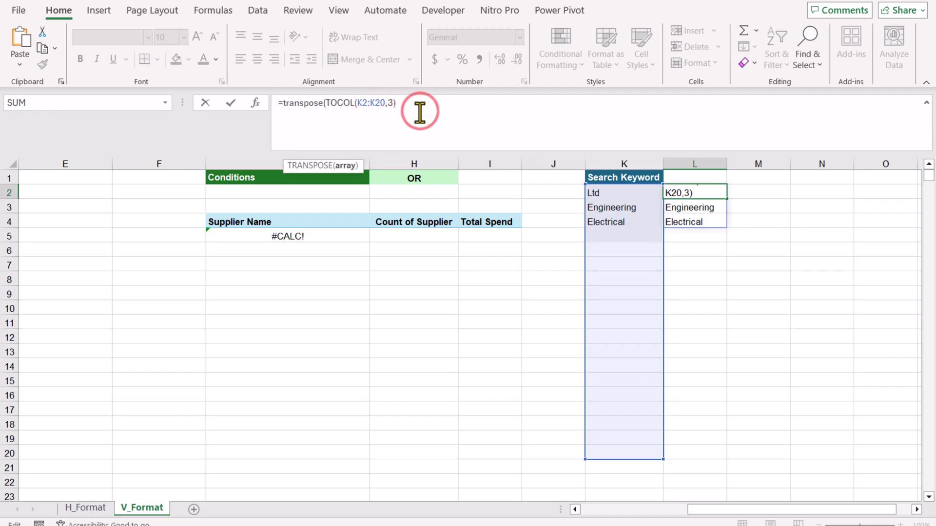
pyautogui.press('Return')
# Copy L2's TRANSPOSE formula text without its equals sign, leaving the cell unedited, and select G5
pyautogui.click(686, 195)
pyautogui.moveTo(450, 104); pyautogui.dragTo(285, 117)
pyautogui.hotkey('ctrl', 'c')
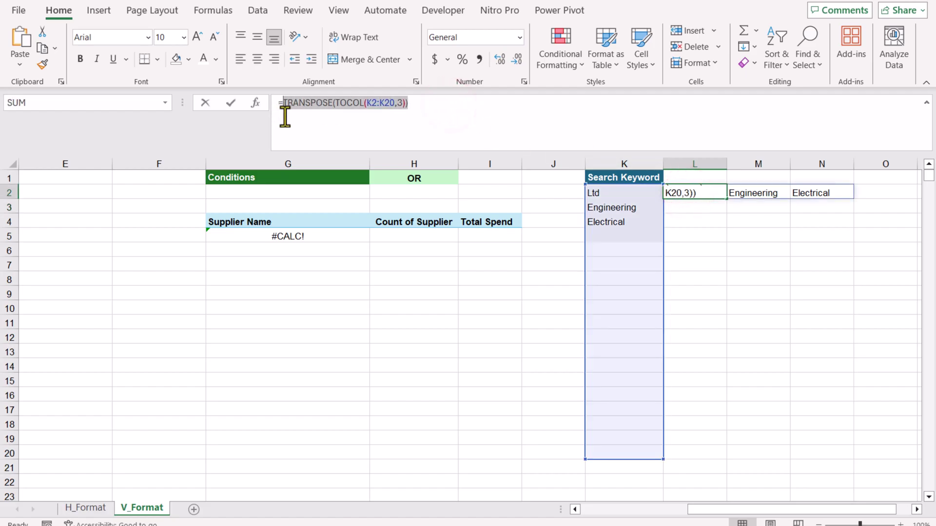
pyautogui.press('Escape')
pyautogui.click(283, 235)
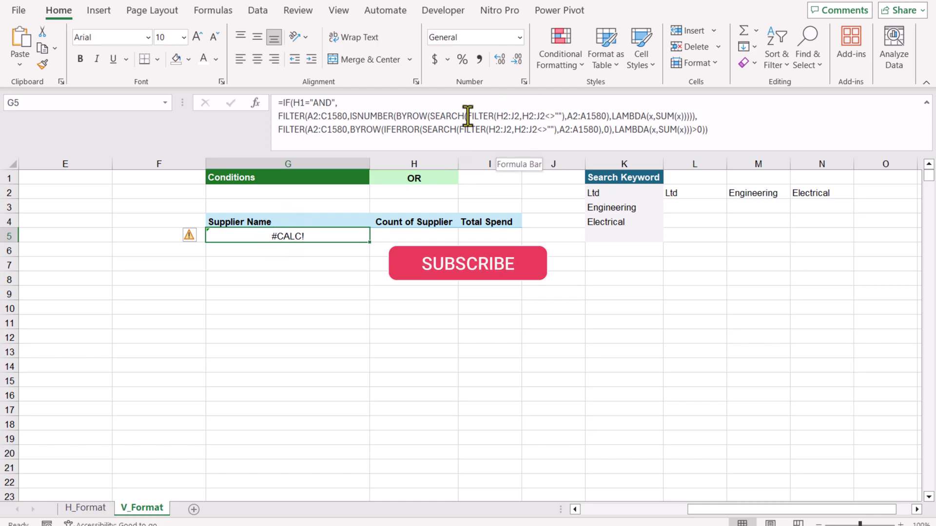
# Replace both FILTER(H2:J2,H2:J2<>"") keyword arguments in G5's formula with the copied TRANSPOSE(TOCOL(K2:K20,3)) expression
pyautogui.moveTo(467, 115); pyautogui.dragTo(564, 116)
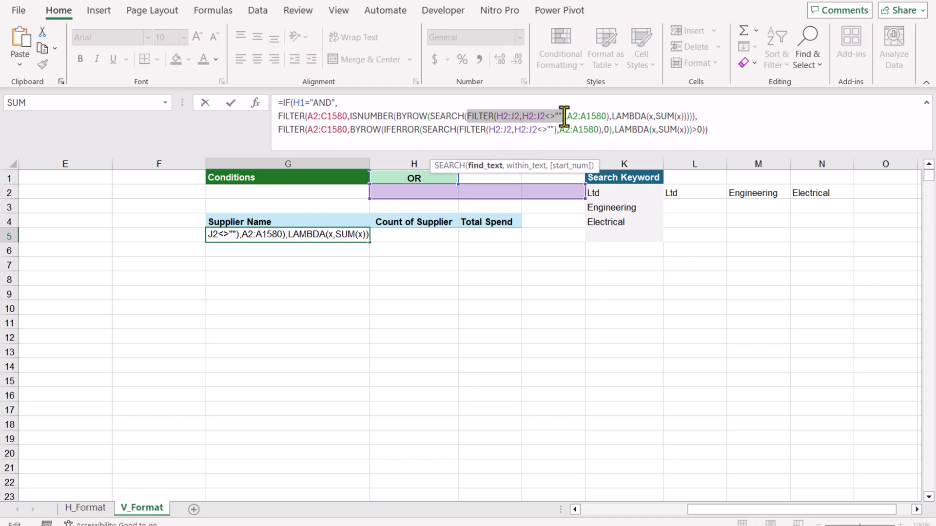
pyautogui.hotkey('ctrl', 'v')
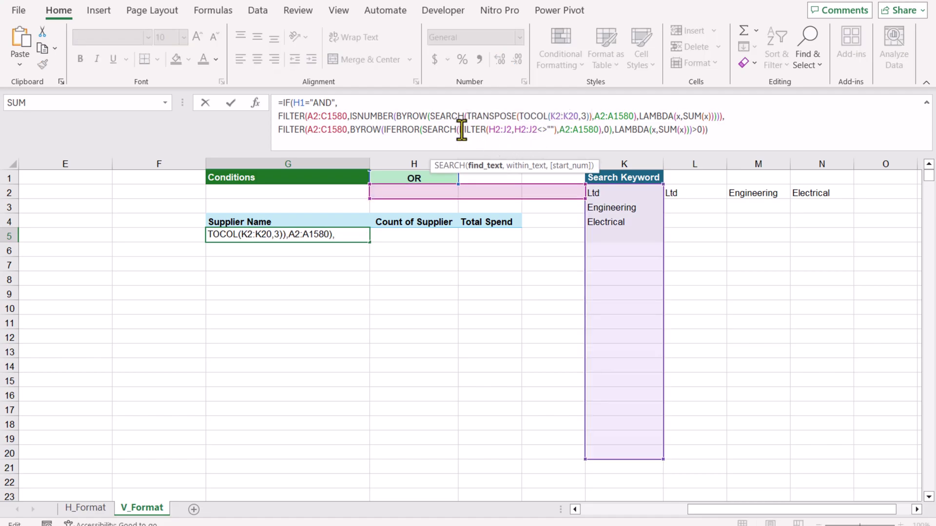
pyautogui.moveTo(460, 130); pyautogui.dragTo(555, 138)
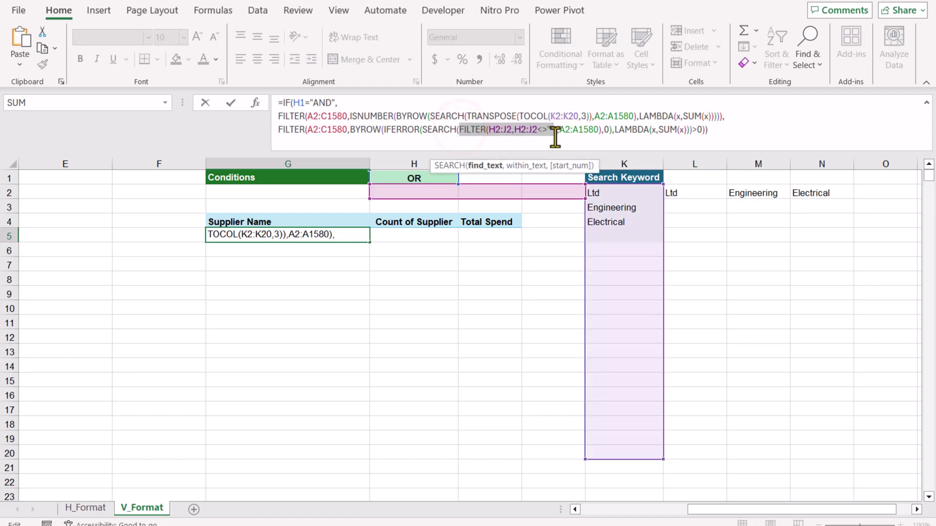
pyautogui.hotkey('ctrl', 'v')
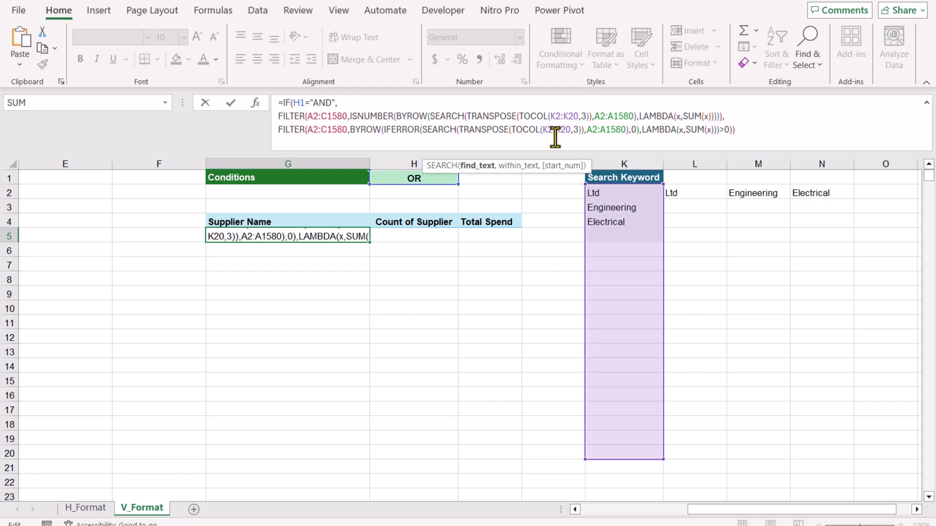
pyautogui.press('Return')
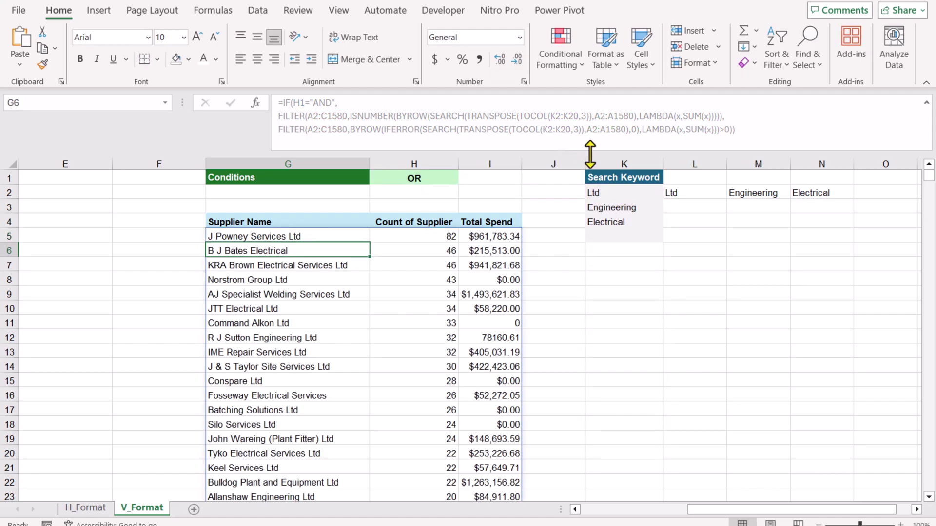
# Clear the helper formula in L2 and set the condition in H1 to AND
pyautogui.click(705, 193)
pyautogui.press('Delete')
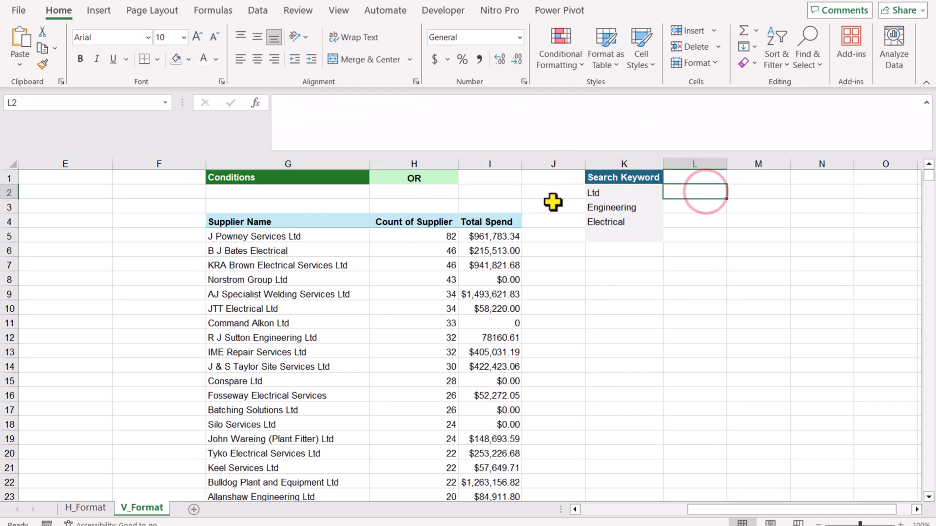
pyautogui.click(454, 178)
pyautogui.click(464, 177)
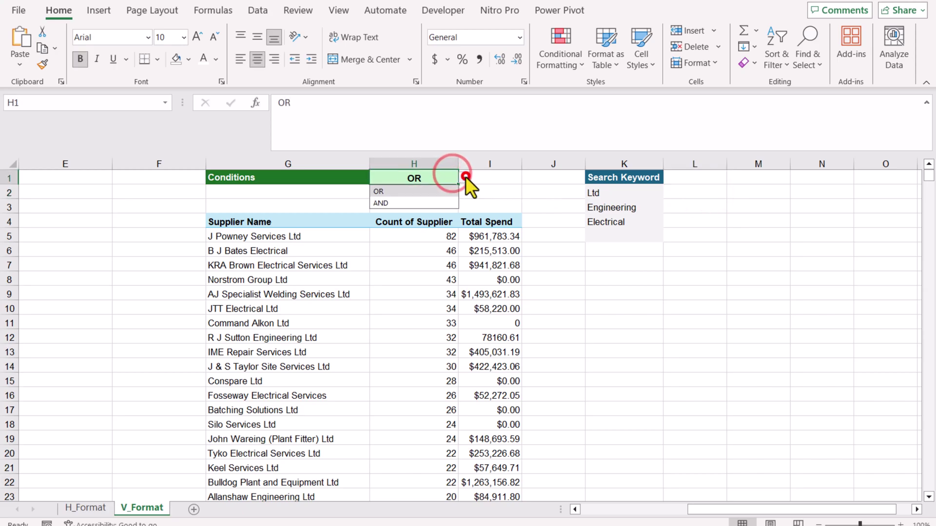
pyautogui.click(441, 203)
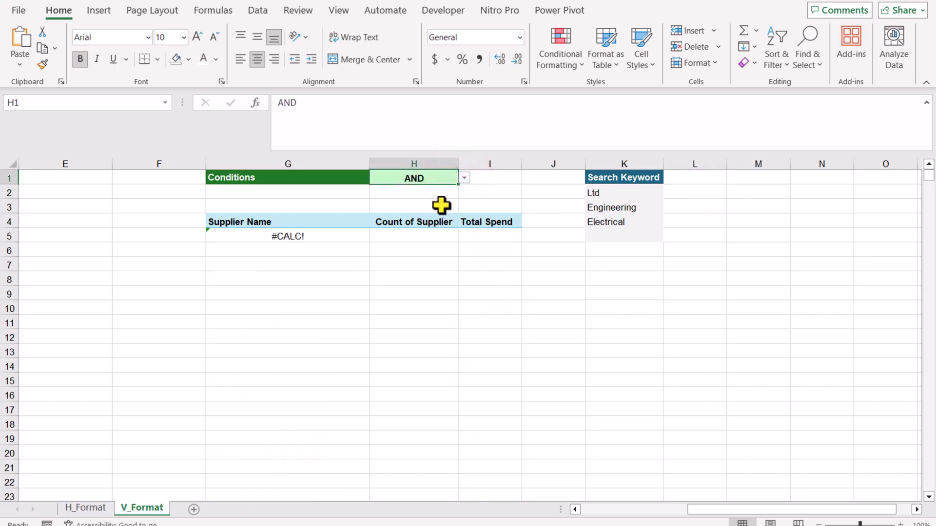
# Check the source supplier names in column A, and clear the keyword Electrical from K4
pyautogui.moveTo(769, 510); pyautogui.dragTo(617, 514)
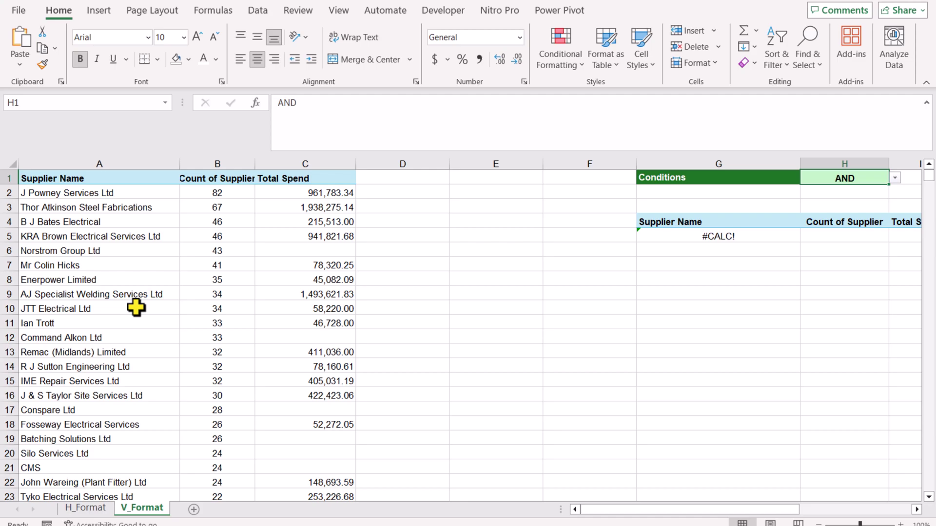
pyautogui.moveTo(784, 514); pyautogui.dragTo(873, 512)
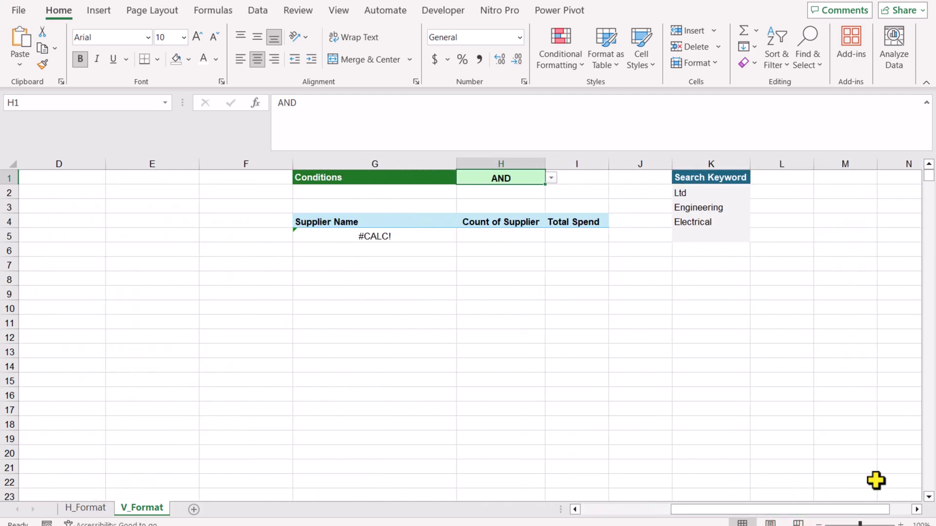
pyautogui.click(702, 224)
pyautogui.press('Delete')
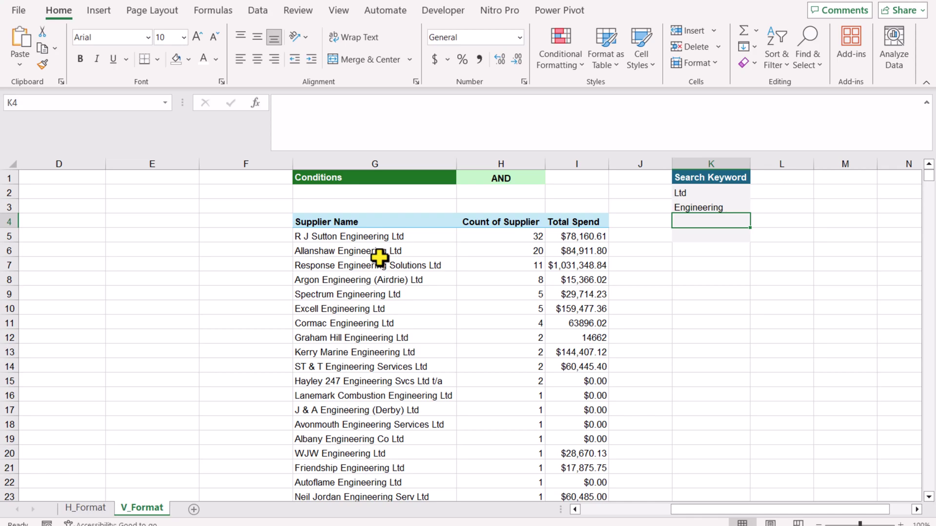
# Shrink the formula bar to a single line and bring the source supplier table in columns A to C into view
pyautogui.moveTo(316, 152); pyautogui.dragTo(324, 104)
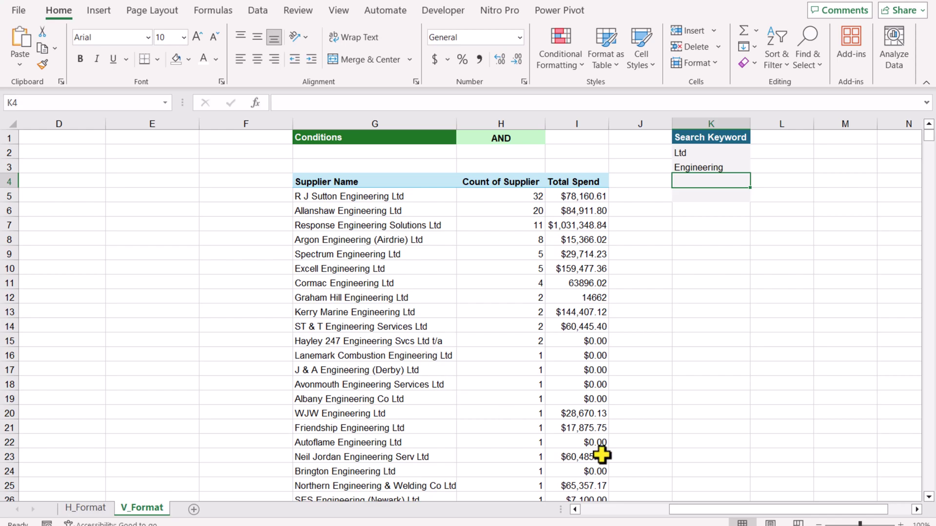
pyautogui.moveTo(677, 509); pyautogui.dragTo(533, 512)
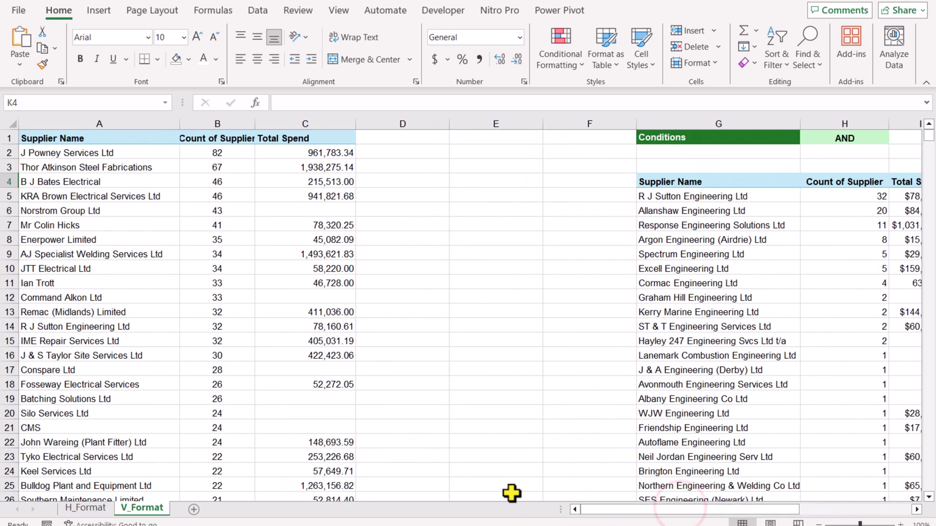